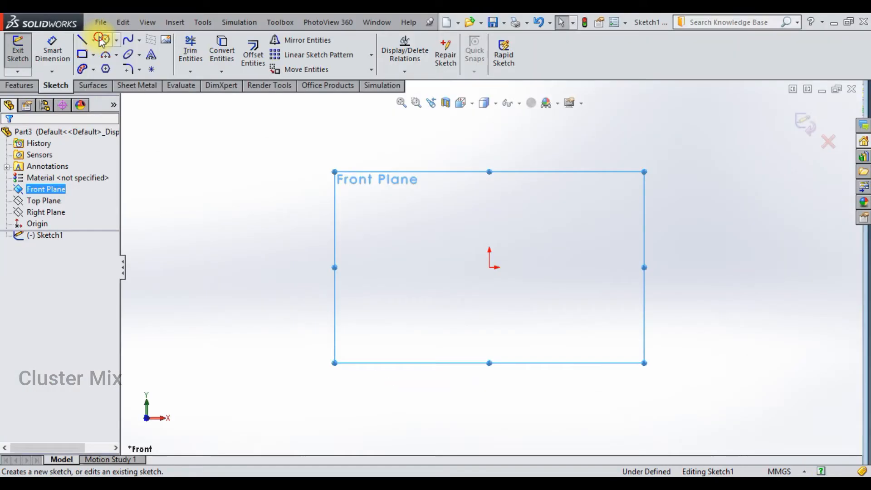
# - Sketch a circle centred on the origin on the Front Plane and set its diameter to 100 mm
pyautogui.click(105, 39)
pyautogui.moveTo(489, 267); pyautogui.dragTo(473, 227)
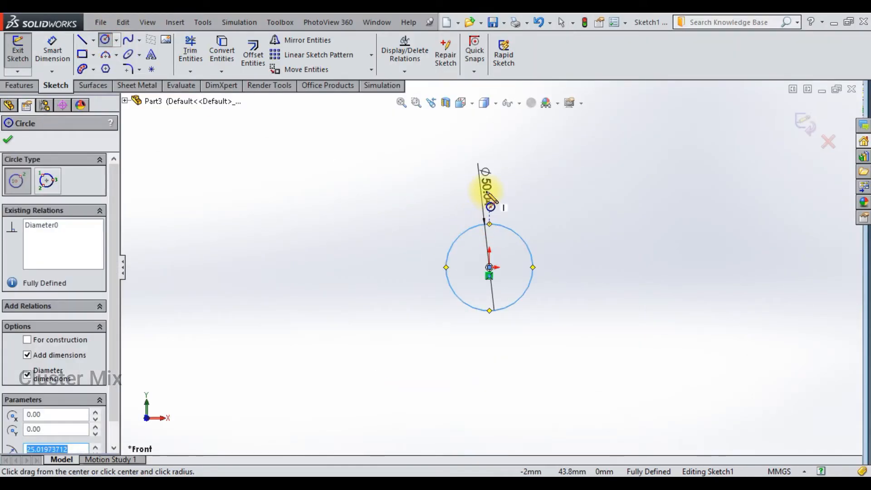
pyautogui.click(486, 191)
pyautogui.press('Escape')
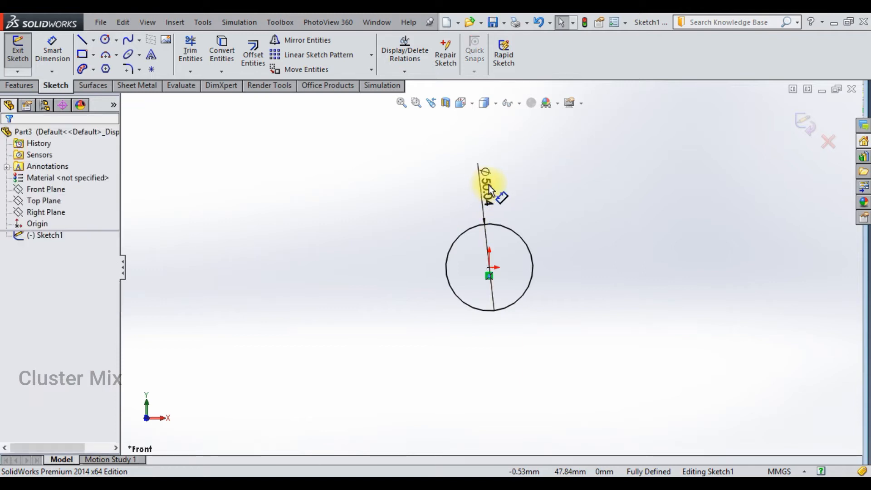
pyautogui.doubleClick(488, 184)
pyautogui.write('100')
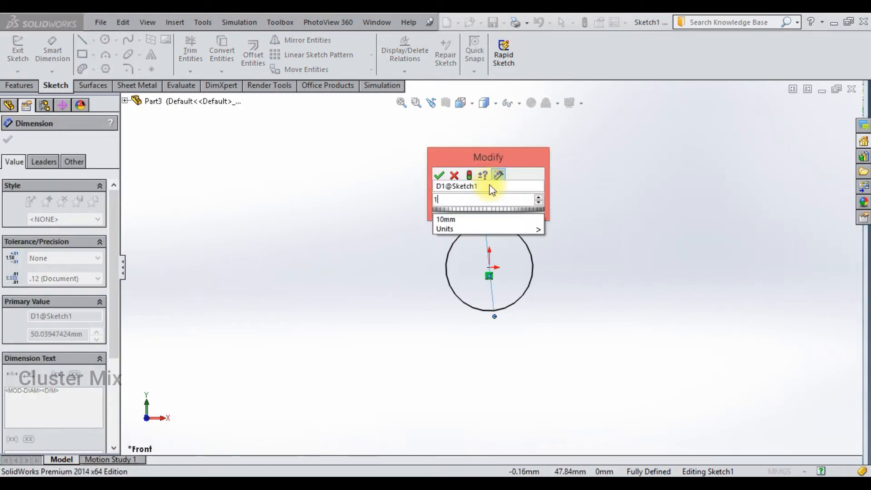
pyautogui.press('Return')
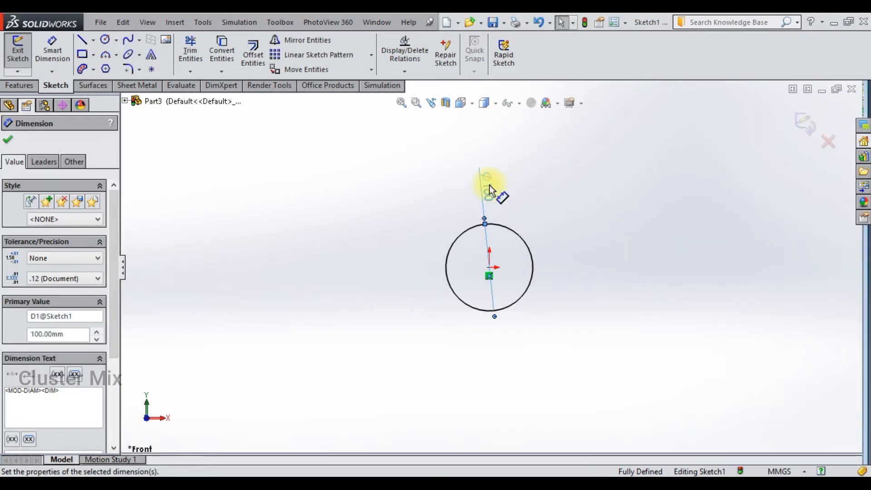
# - Extrude the circle with a blind depth of 150 mm to form a solid cylinder
pyautogui.click(19, 85)
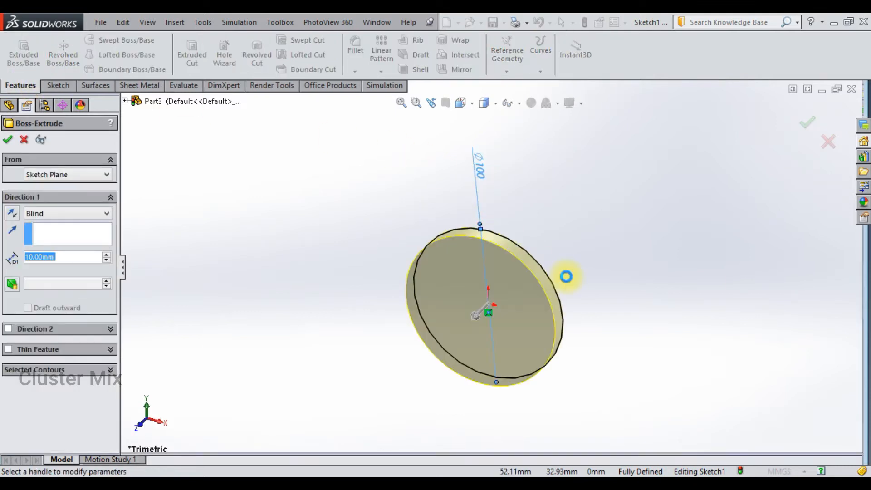
pyautogui.moveTo(463, 309)
pyautogui.mouseDown()
pyautogui.moveTo(374, 340)
pyautogui.moveTo(275, 390)
pyautogui.moveTo(303, 376)
pyautogui.mouseUp()
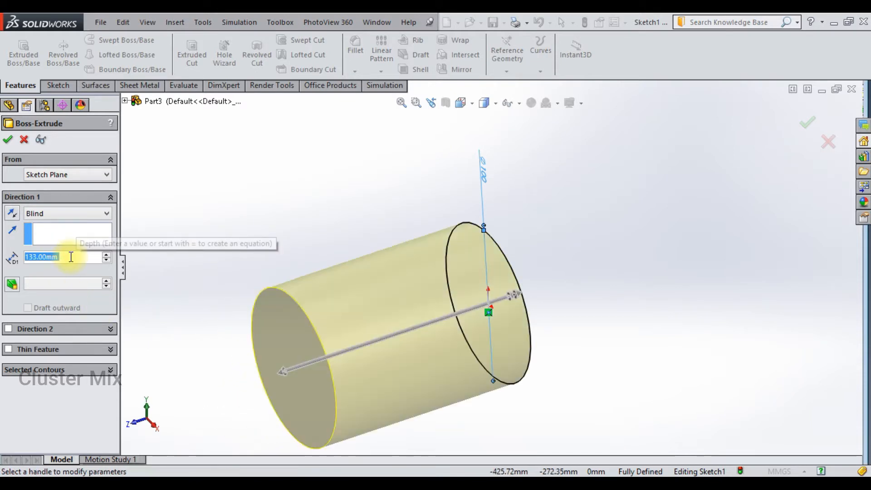
pyautogui.write('150')
pyautogui.press('Return')
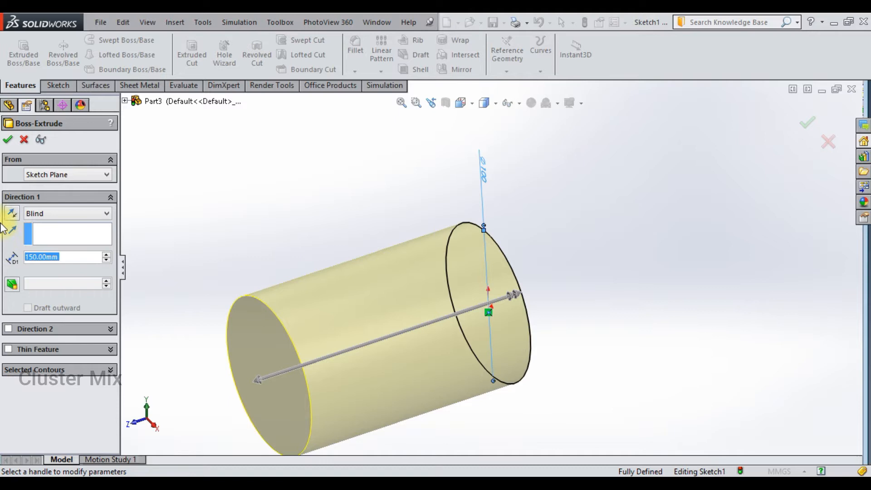
pyautogui.click(7, 139)
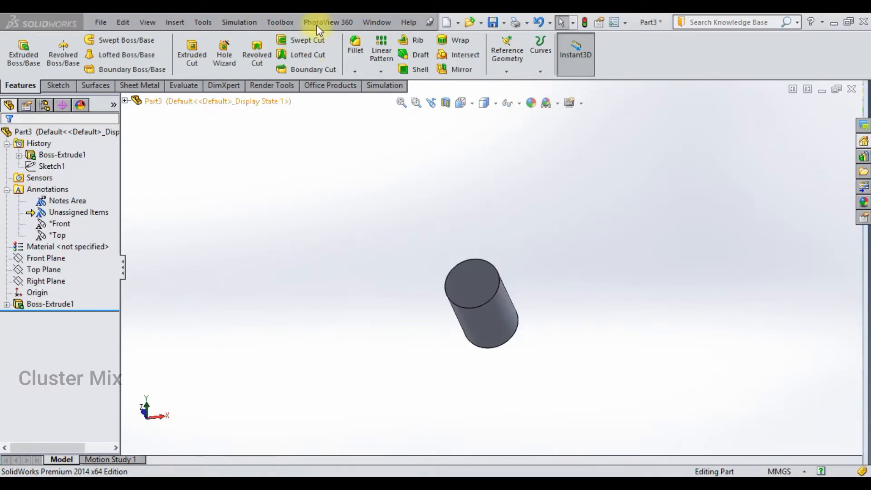
# - Create a reference plane offset 100 mm from the Top Plane, flipped so it lies below the cylinder
pyautogui.click(516, 56)
pyautogui.click(520, 84)
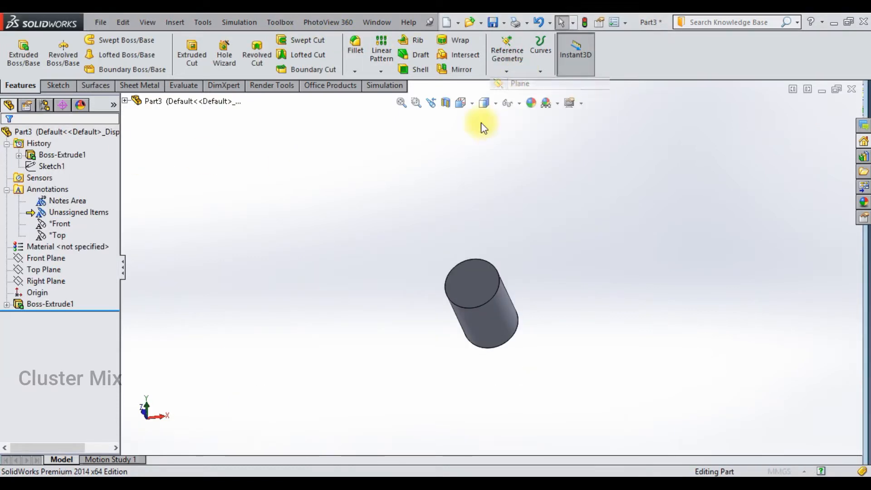
pyautogui.click(124, 101)
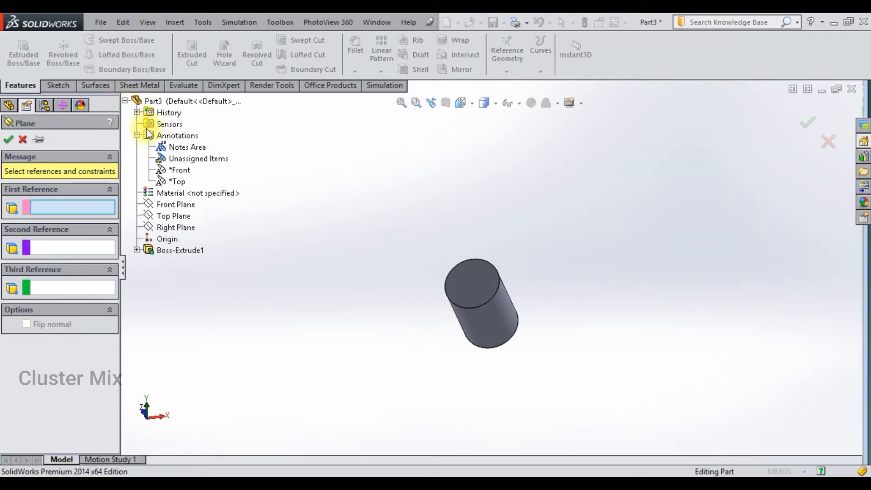
pyautogui.click(174, 216)
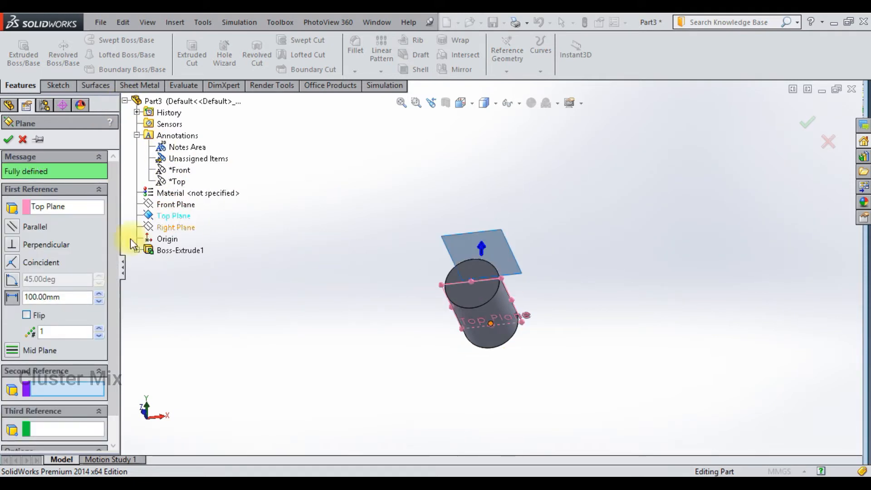
pyautogui.click(27, 316)
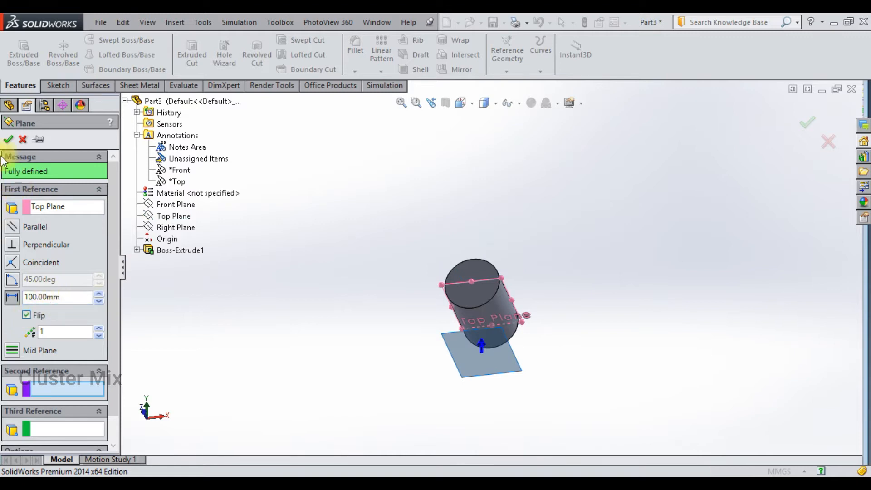
pyautogui.click(8, 139)
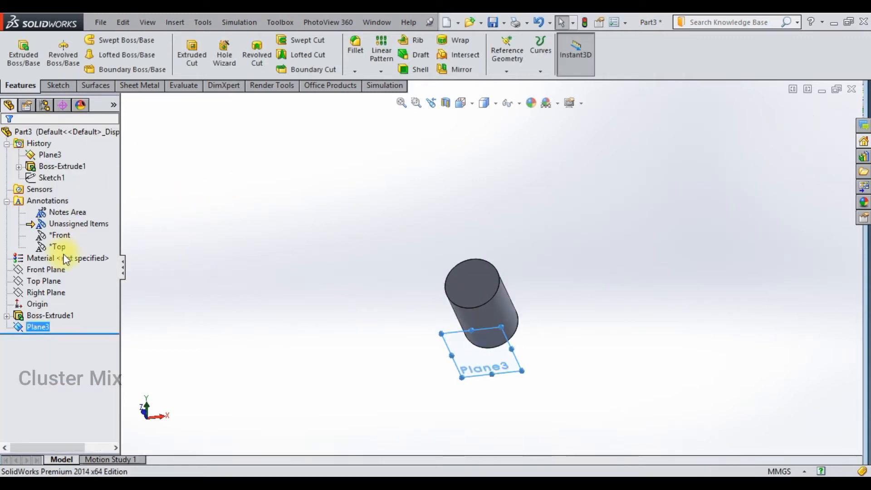
# - Create another reference plane parallel to Plane3 at an offset of 100 mm
pyautogui.click(506, 71)
pyautogui.click(516, 82)
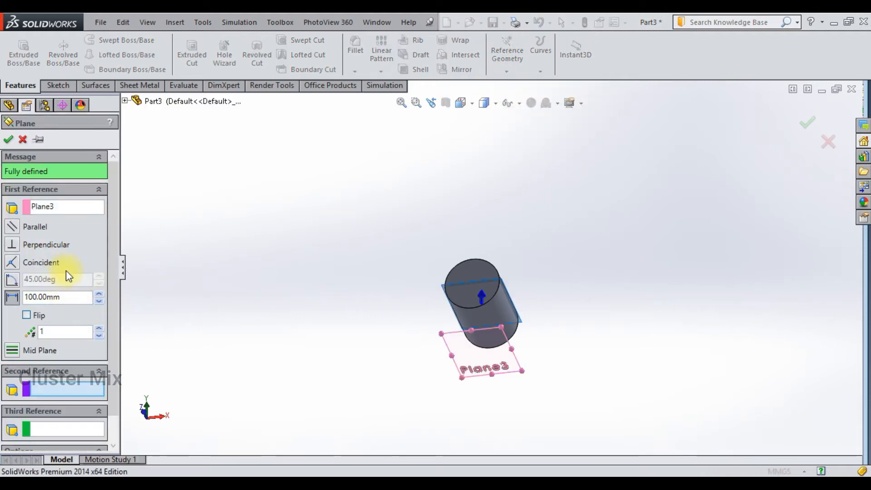
pyautogui.doubleClick(70, 296)
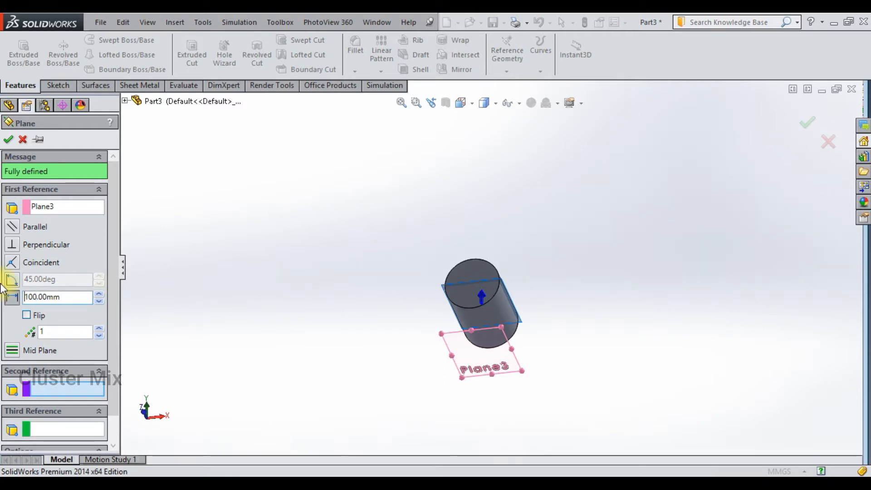
pyautogui.click(8, 141)
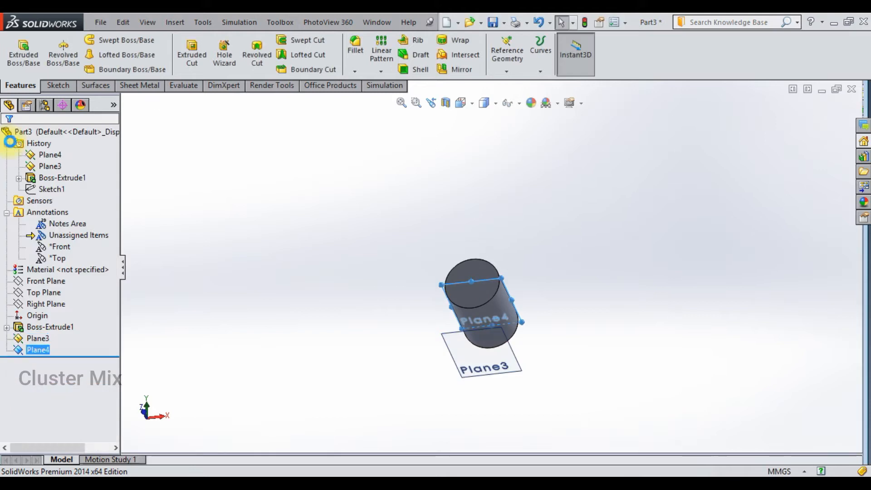
# - Edit Plane4 and flip its offset direction so it lies below Plane3
pyautogui.rightClick(36, 349)
pyautogui.click(41, 235)
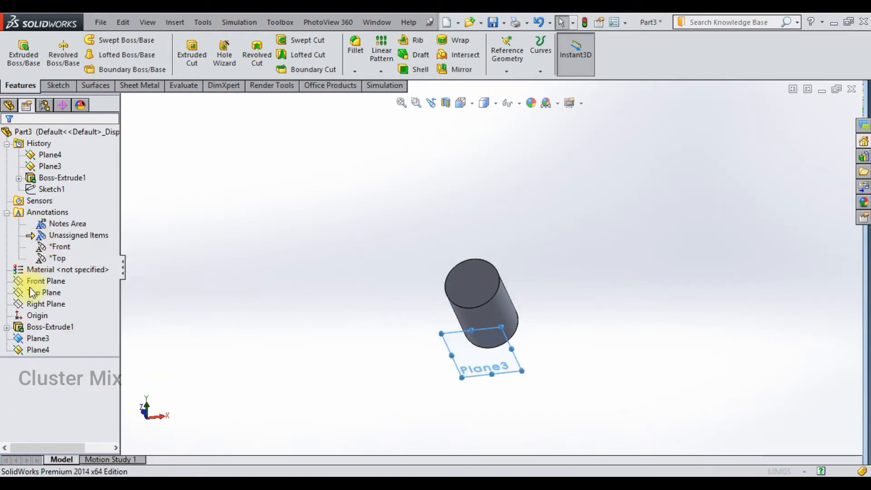
pyautogui.click(29, 316)
pyautogui.click(9, 139)
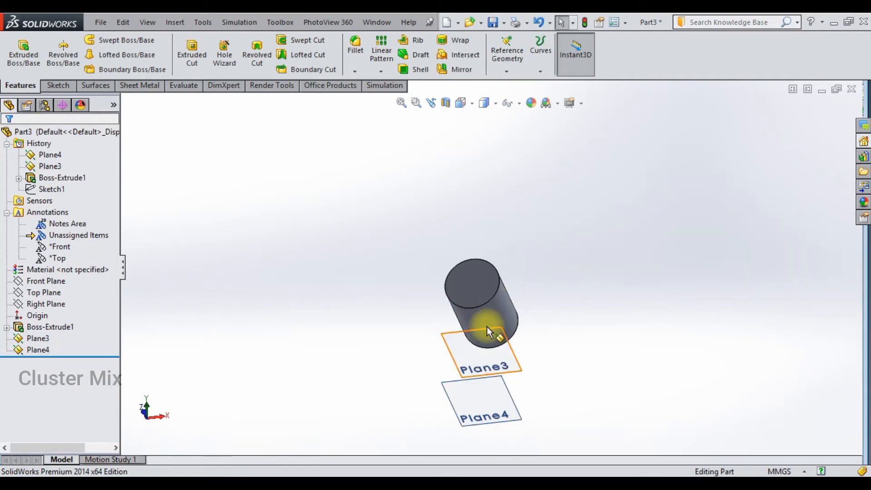
# - Sketch an arched three-point spline about 75 mm wide across the cylinder on Plane3, and finish the sketch
pyautogui.click(486, 327)
pyautogui.click(537, 287)
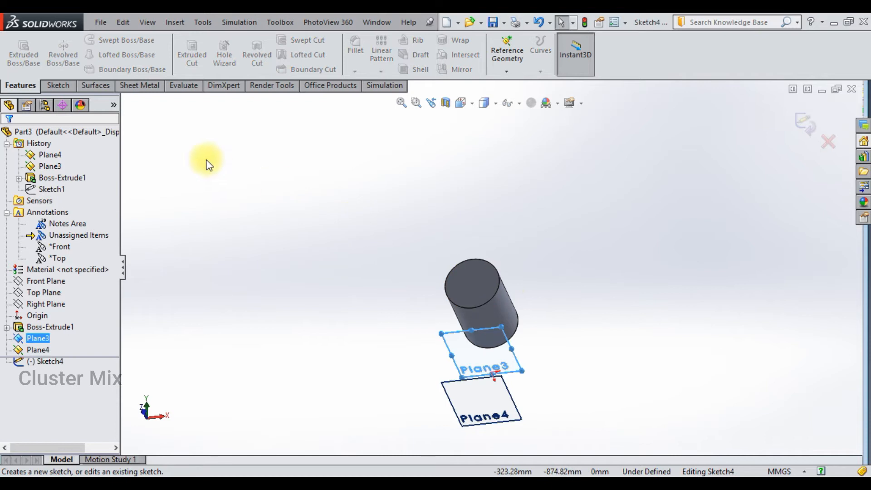
pyautogui.press('space')
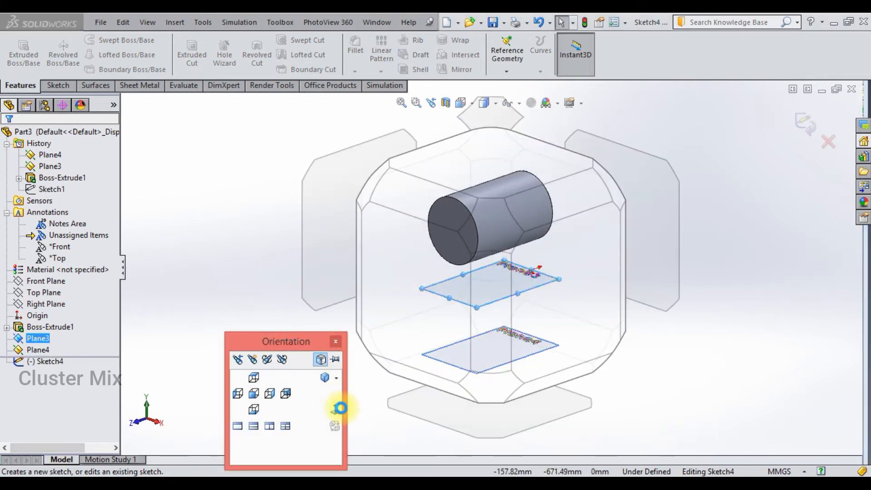
pyautogui.click(338, 409)
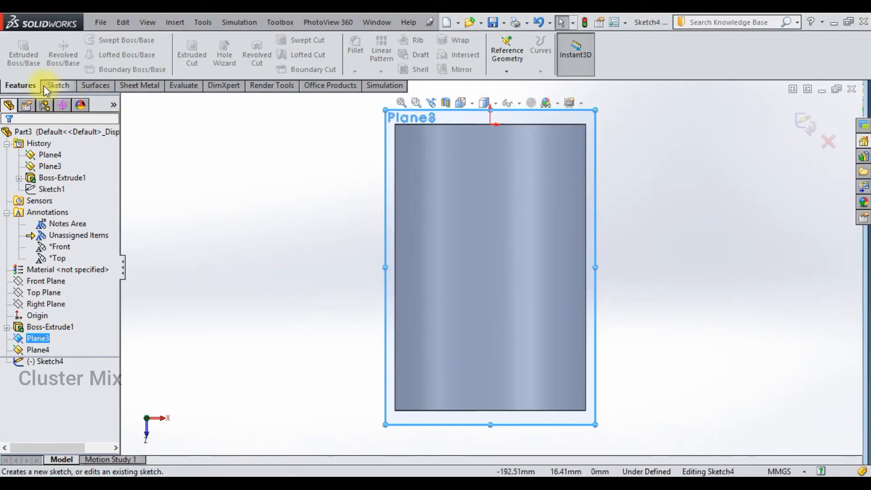
pyautogui.click(44, 86)
pyautogui.click(128, 40)
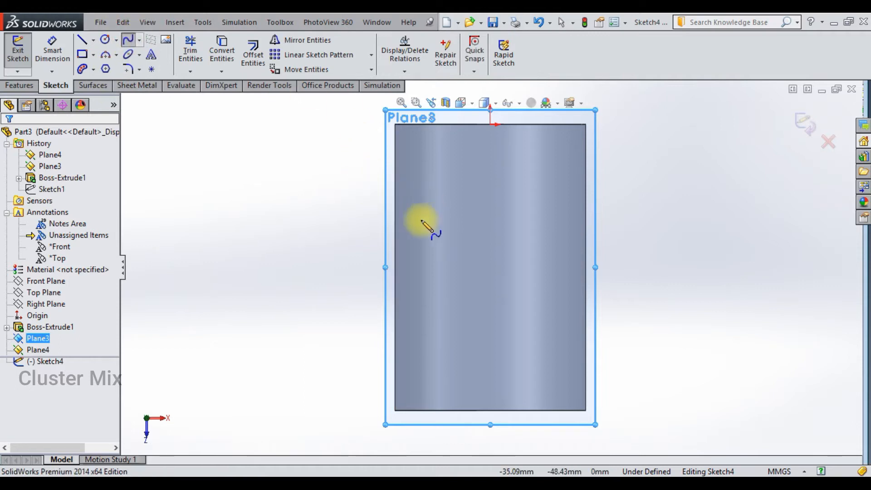
pyautogui.click(410, 236)
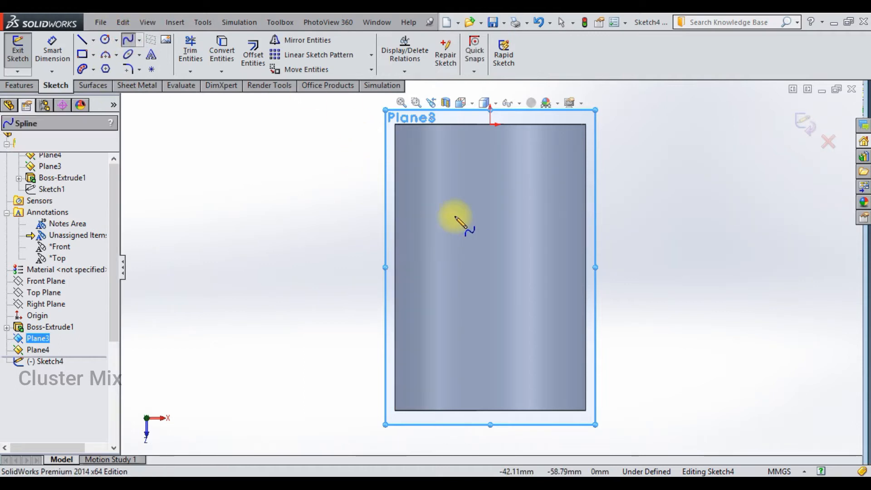
pyautogui.click(490, 213)
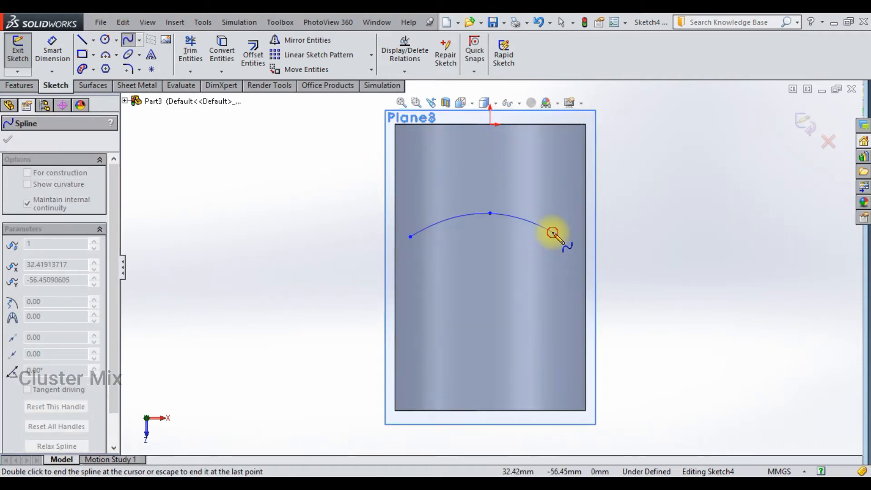
pyautogui.click(553, 233)
pyautogui.click(806, 124)
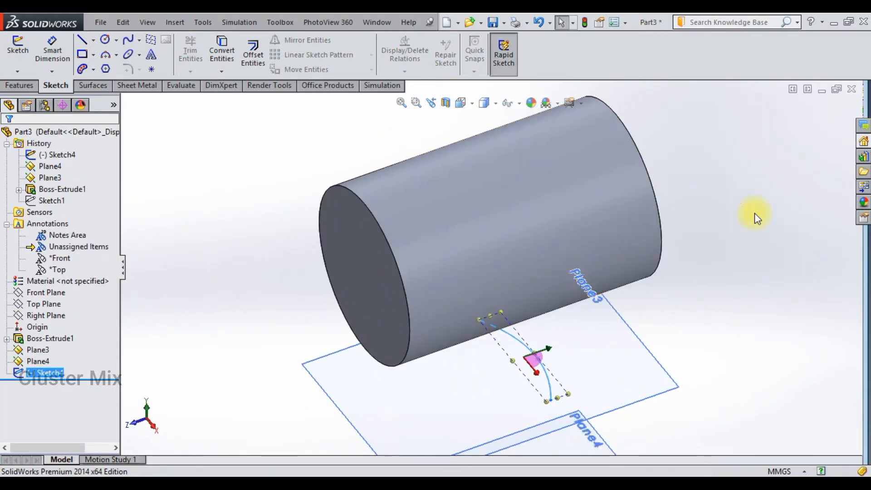
# - Create a projected curve with the sketch-on-faces type, projecting the spline sketch onto the cylinder's curved face
pyautogui.click(755, 214)
pyautogui.scroll(4, 740, 227)
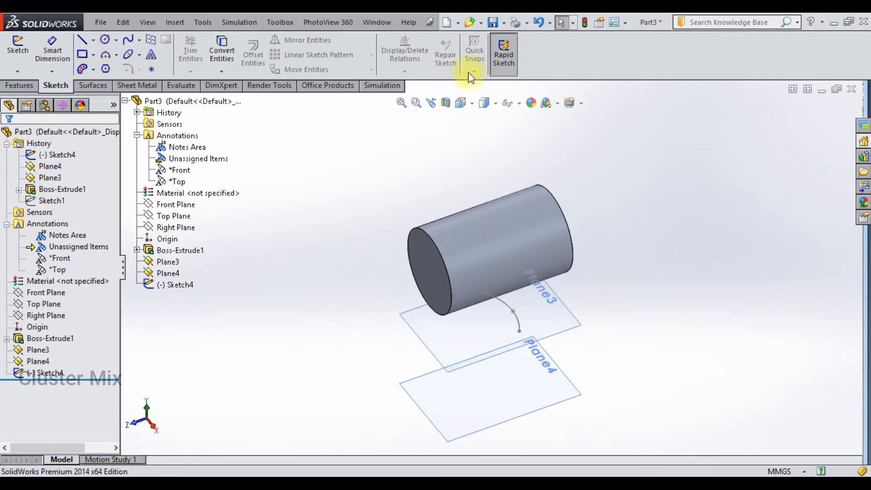
pyautogui.click(19, 85)
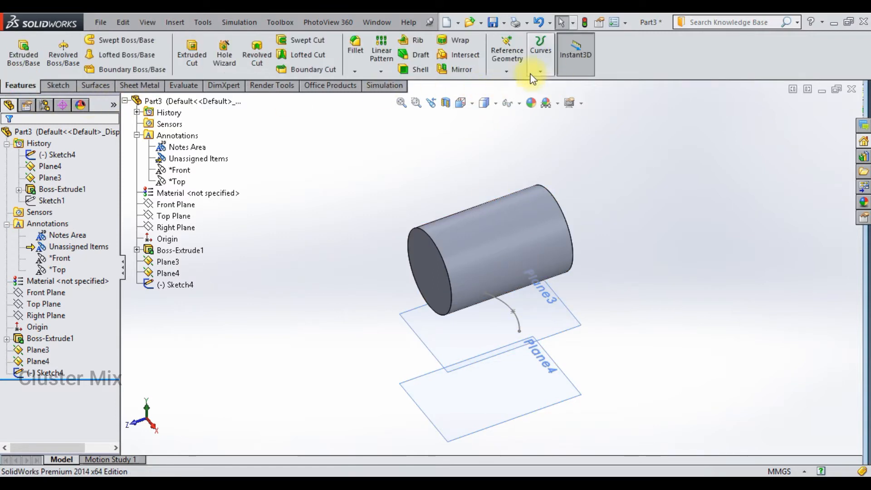
pyautogui.click(540, 71)
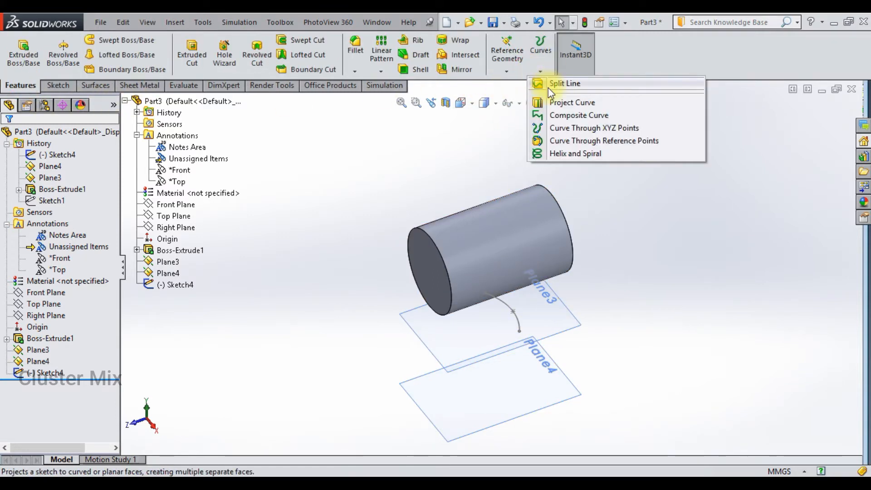
pyautogui.click(559, 102)
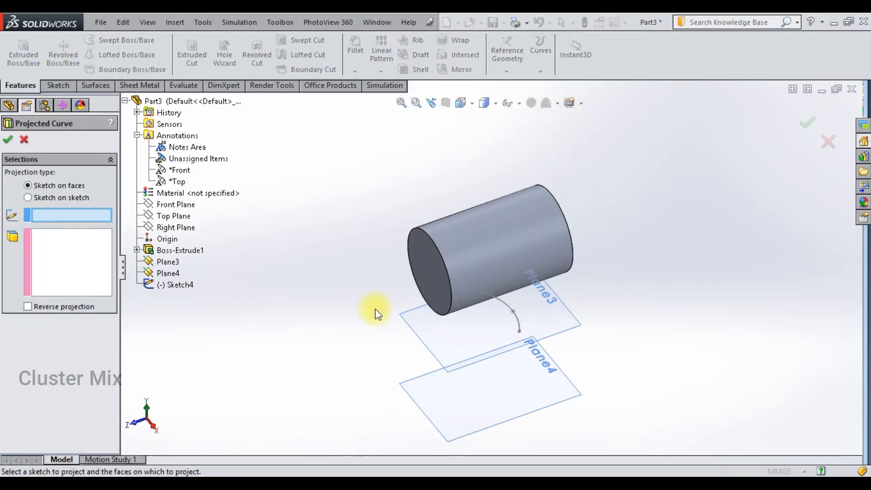
pyautogui.click(516, 318)
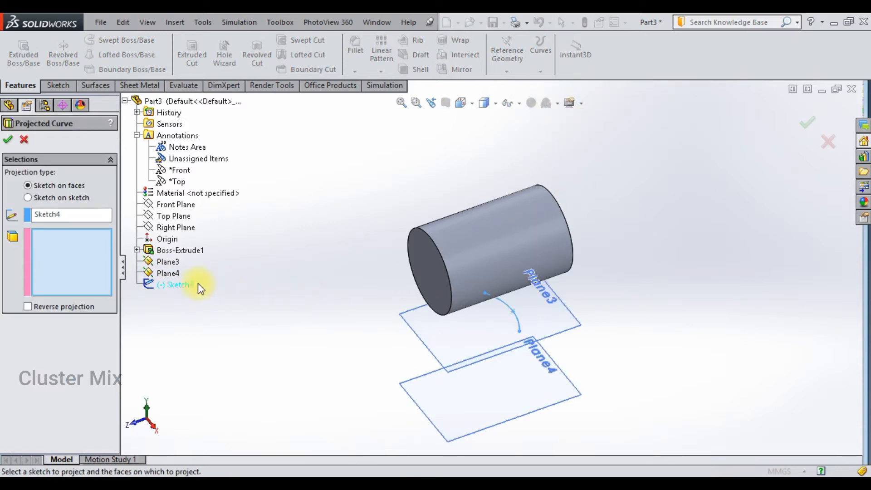
pyautogui.click(532, 253)
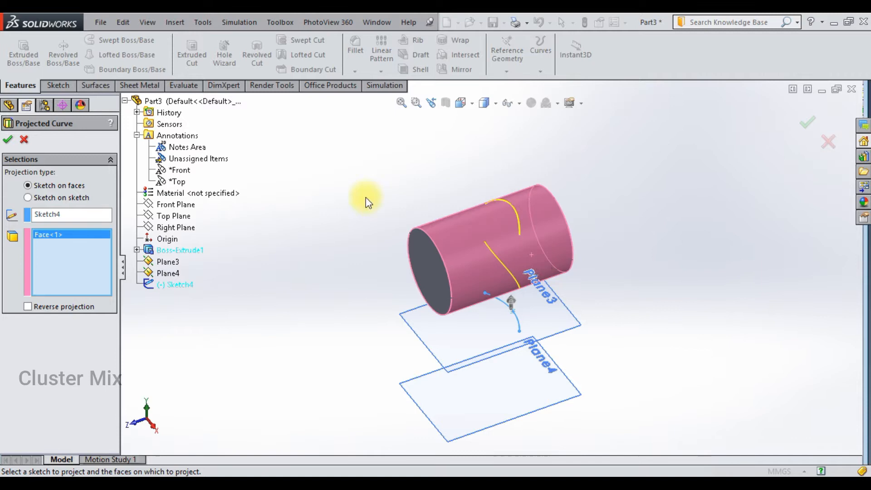
pyautogui.click(8, 142)
# - Sketch a shallow three-point spline about 153 mm wide across the cylinder on Plane4, and finish the sketch
pyautogui.moveTo(640, 281); pyautogui.dragTo(546, 176, button='middle')
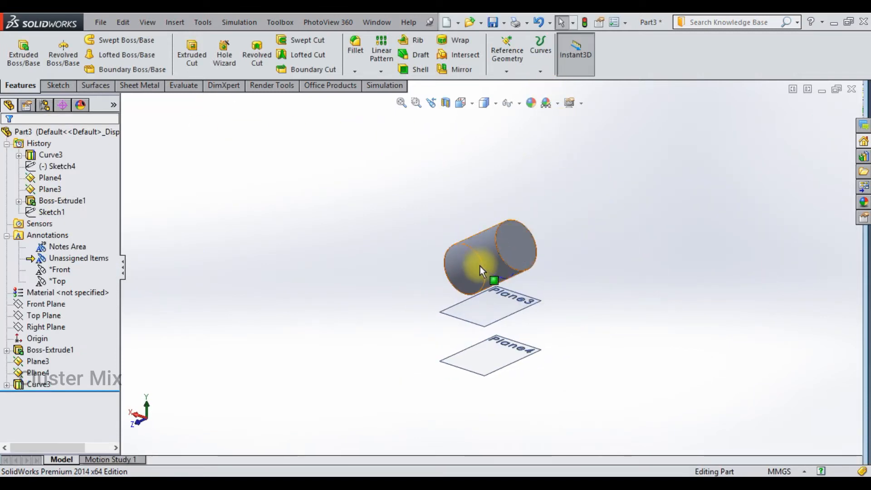
pyautogui.click(501, 347)
pyautogui.click(549, 308)
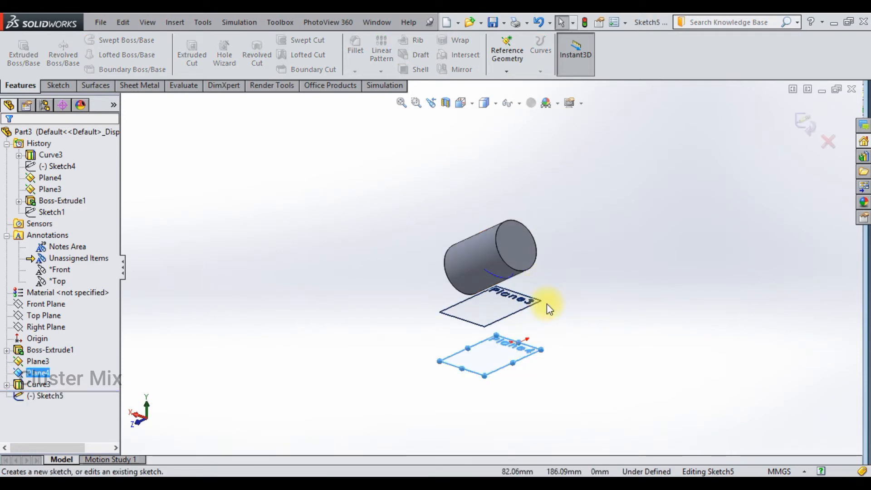
pyautogui.press('space')
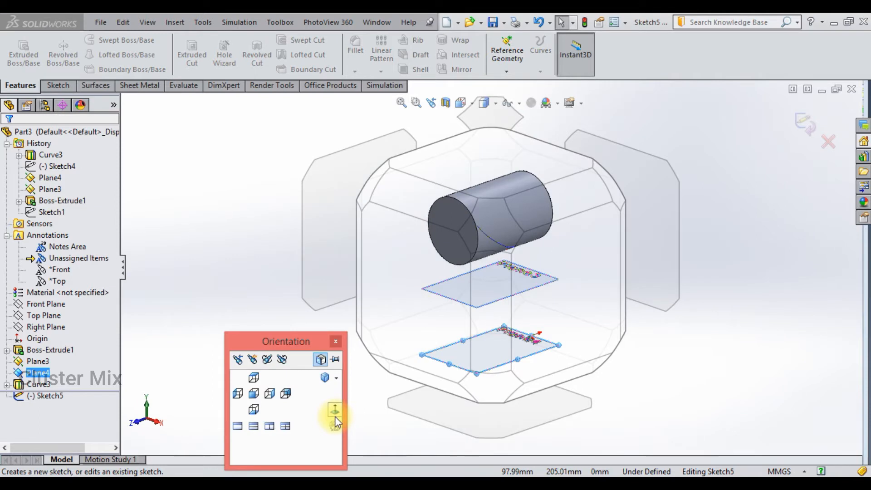
pyautogui.click(334, 413)
pyautogui.click(58, 86)
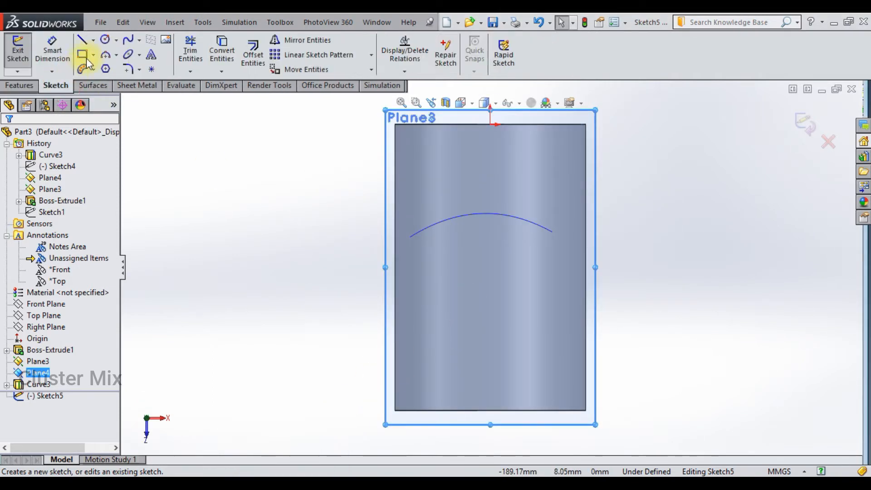
pyautogui.click(129, 41)
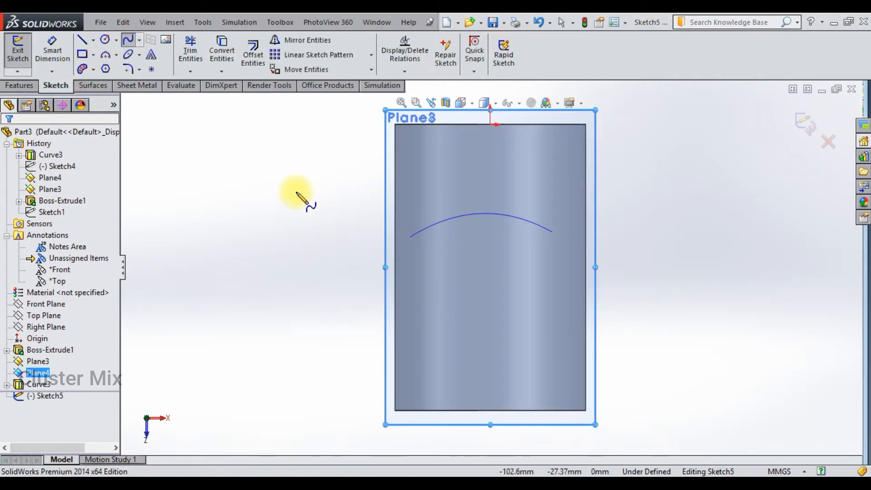
pyautogui.click(345, 257)
pyautogui.click(490, 290)
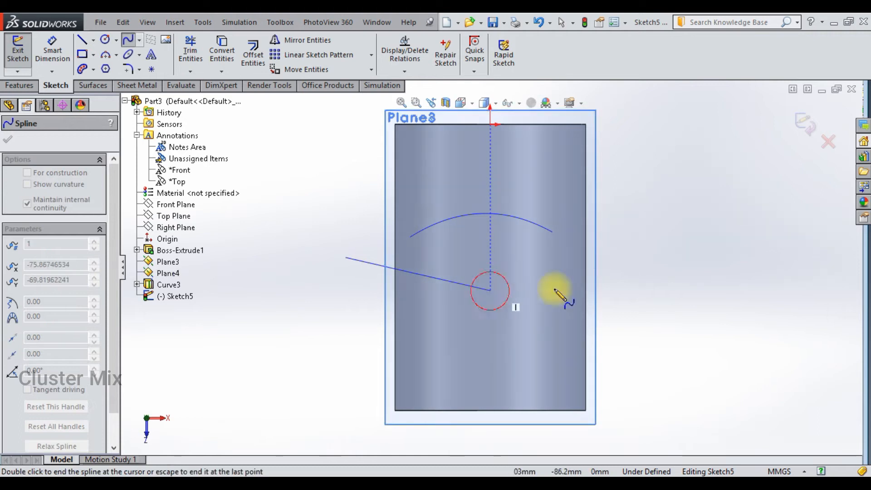
pyautogui.doubleClick(637, 256)
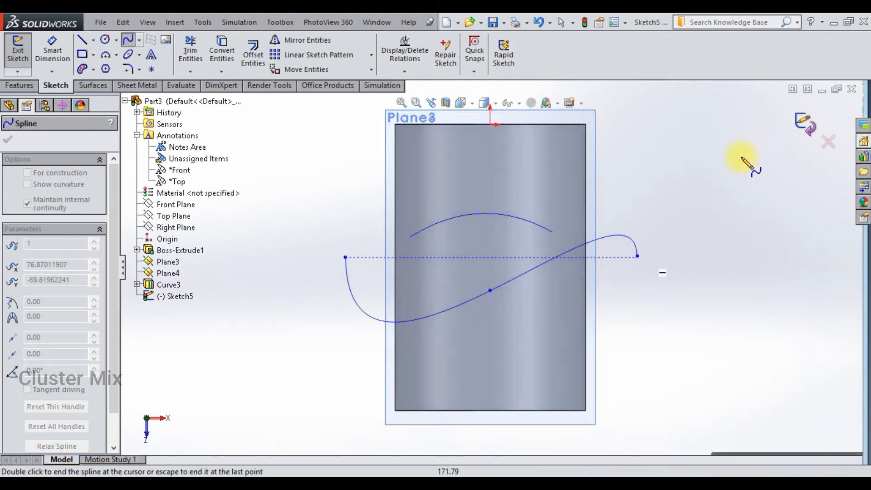
pyautogui.hotkey('ctrl', 'b')
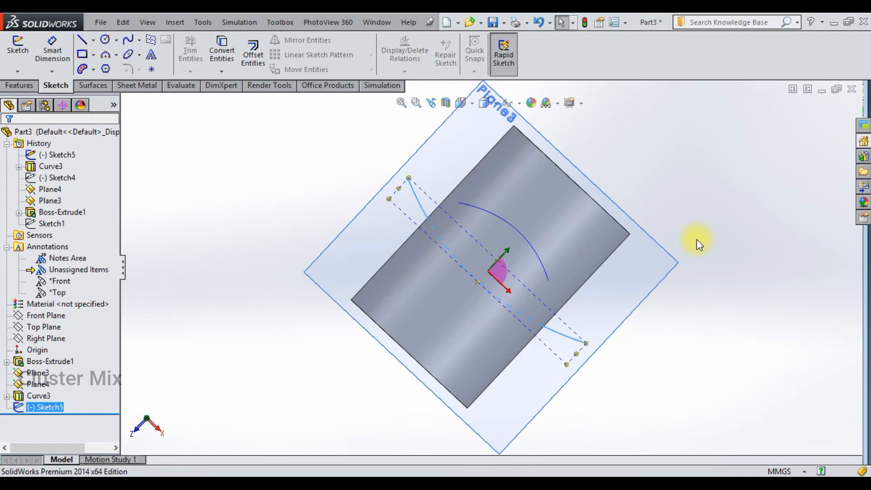
pyautogui.moveTo(695, 234); pyautogui.dragTo(558, 23, button='middle')
pyautogui.moveTo(558, 175); pyautogui.dragTo(544, 135, button='middle')
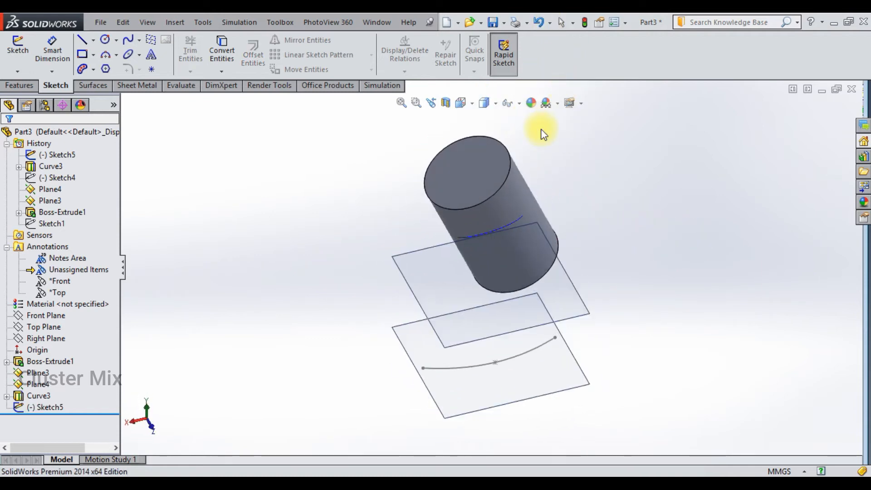
pyautogui.click(15, 84)
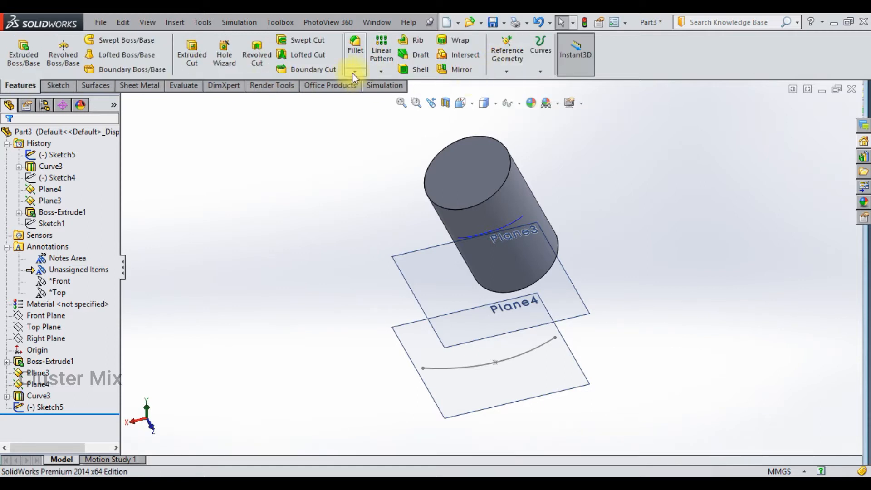
pyautogui.click(534, 70)
pyautogui.click(533, 71)
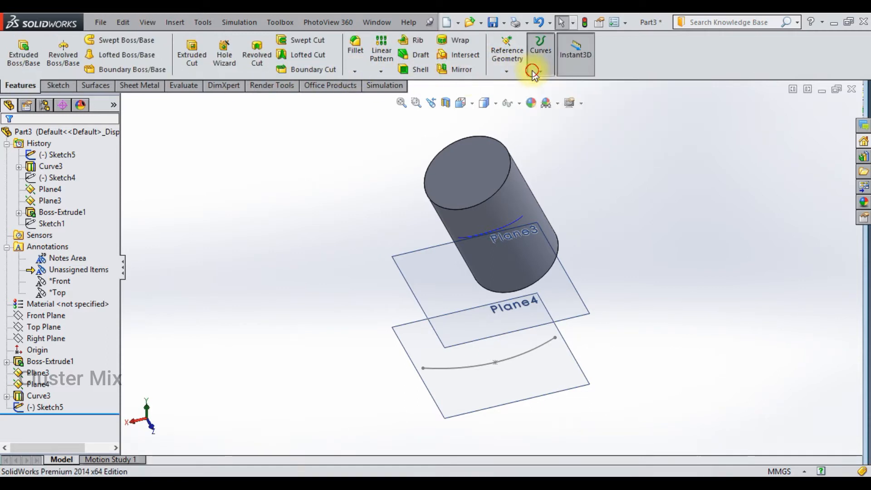
pyautogui.click(505, 72)
pyautogui.click(505, 73)
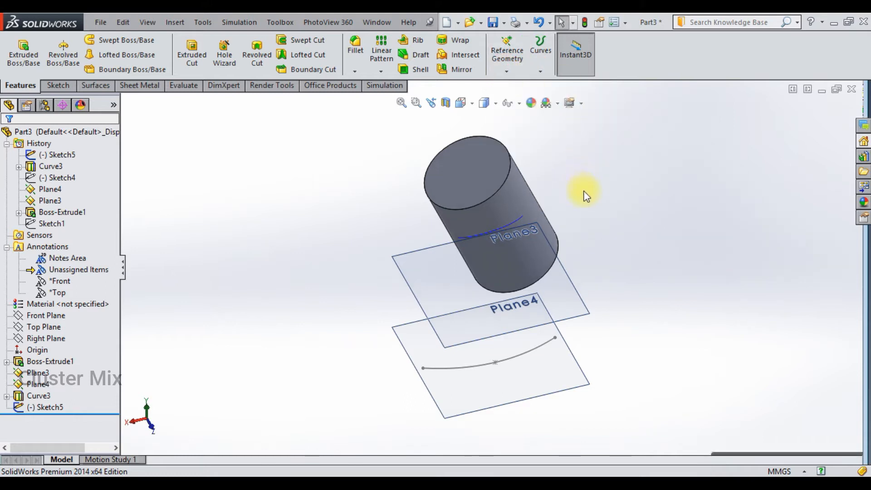
# - Create a boundary surface between the projected curve on the cylinder and the Plane4 spline sketch, both as Direction 1 profiles
pyautogui.click(96, 85)
pyautogui.click(152, 68)
pyautogui.click(508, 224)
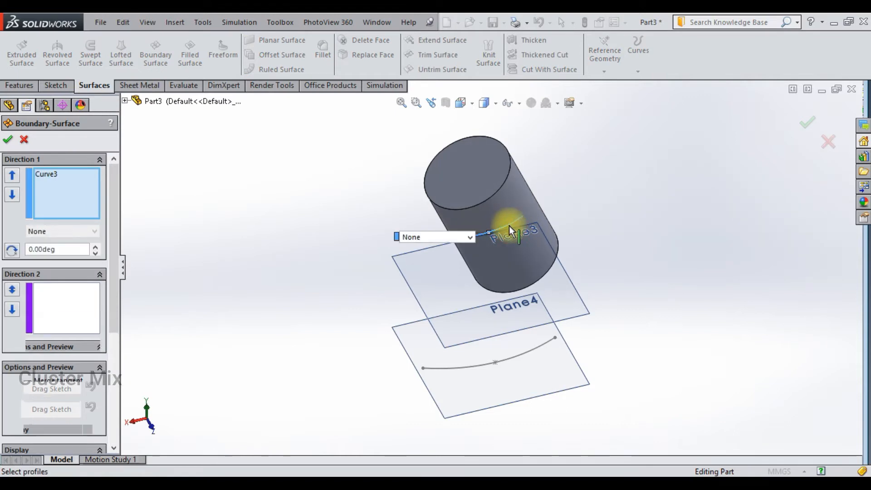
pyautogui.click(527, 352)
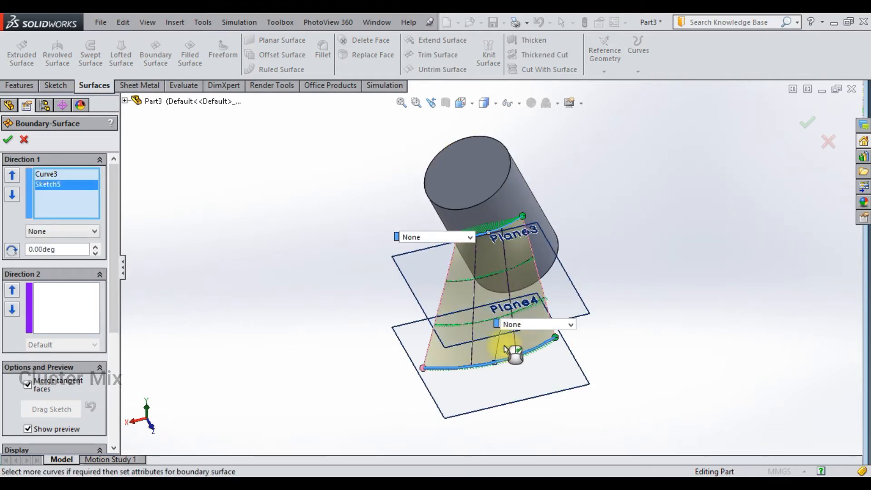
pyautogui.click(9, 136)
# - Circular-pattern the boundary surface body around the cylinder's curved face with 3 equally spaced instances over 360 degrees
pyautogui.scroll(3, 590, 238)
pyautogui.scroll(-2, 572, 233)
pyautogui.moveTo(572, 232); pyautogui.dragTo(526, 300, button='middle')
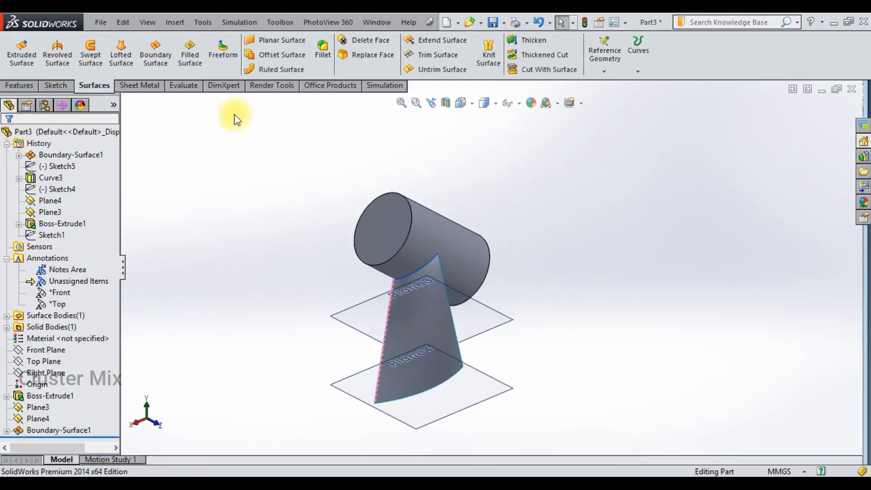
pyautogui.click(21, 86)
pyautogui.click(381, 71)
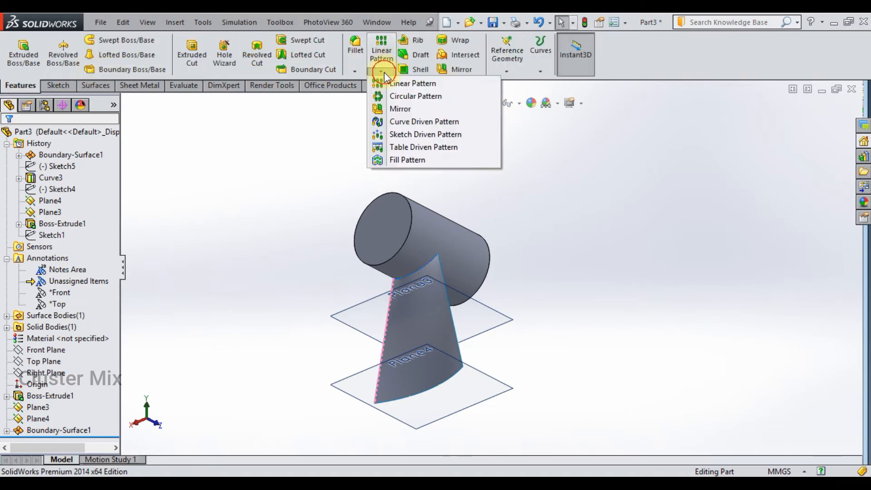
pyautogui.click(399, 93)
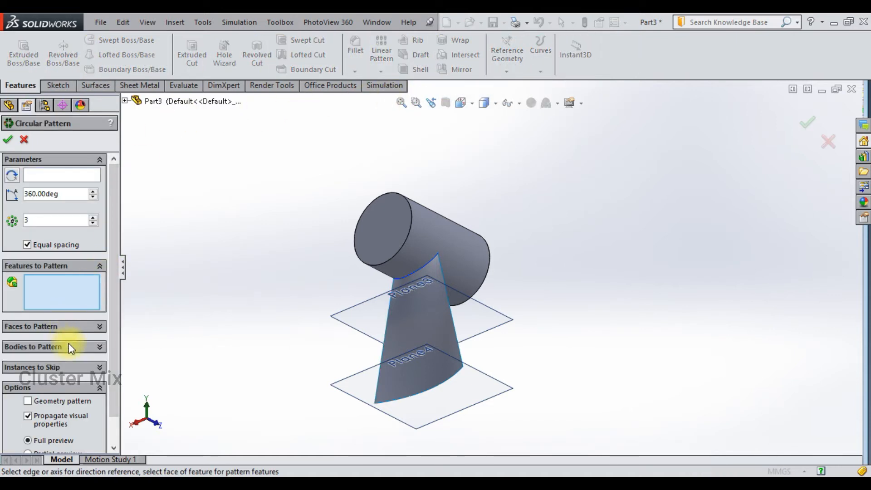
pyautogui.click(55, 370)
pyautogui.click(55, 347)
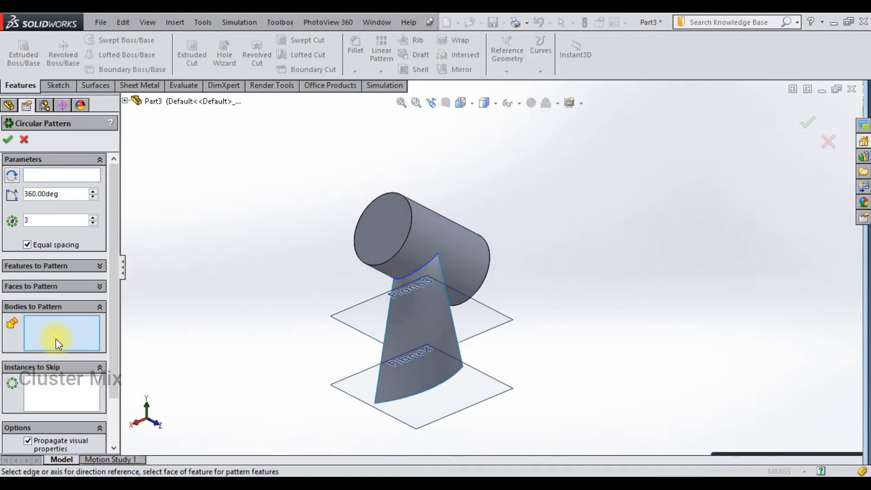
pyautogui.click(413, 317)
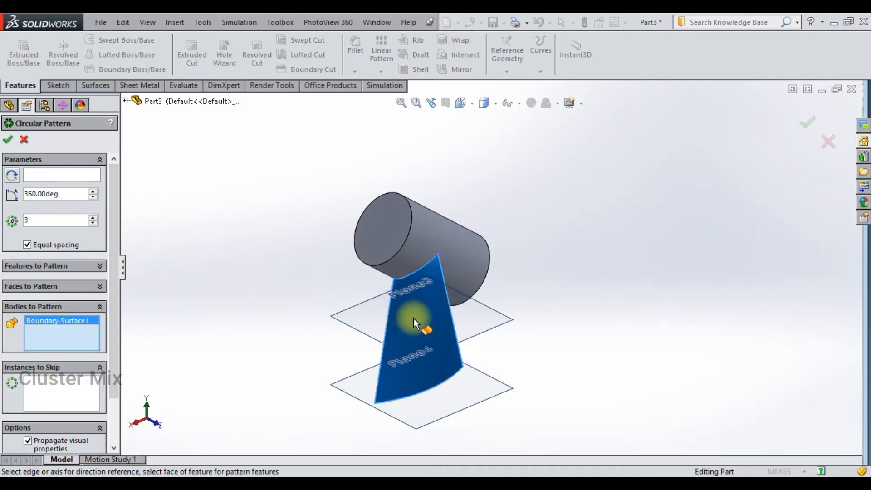
pyautogui.click(47, 175)
pyautogui.click(422, 226)
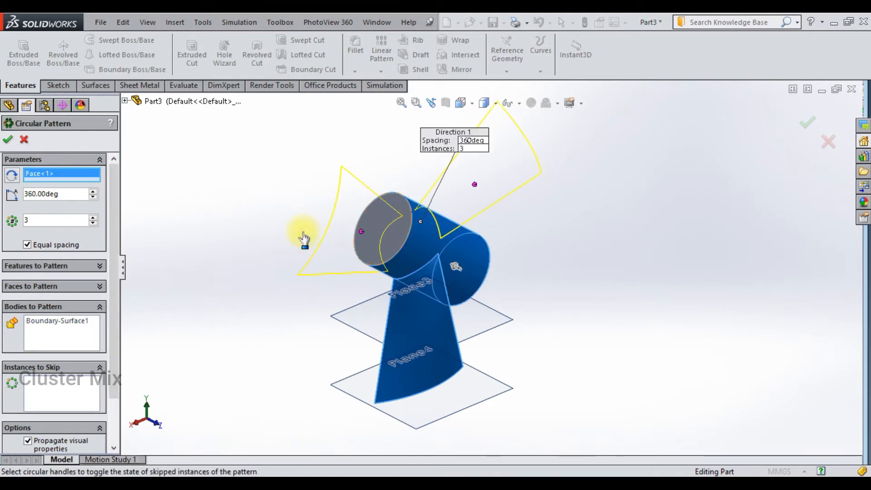
pyautogui.click(10, 142)
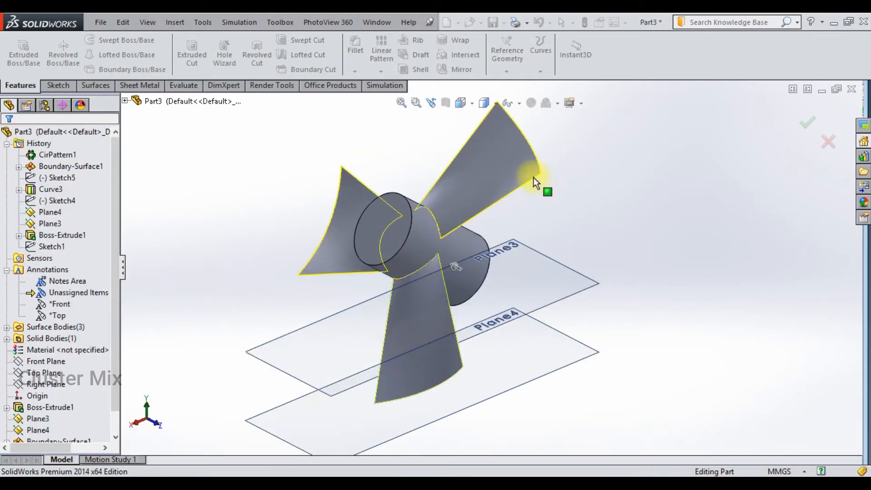
# - Sketch a circle about 55 mm in diameter on the cylinder's end face, centred on the origin
pyautogui.scroll(2, 642, 195)
pyautogui.scroll(-3, 525, 229)
pyautogui.moveTo(525, 229); pyautogui.dragTo(504, 274, button='middle')
pyautogui.click(358, 254)
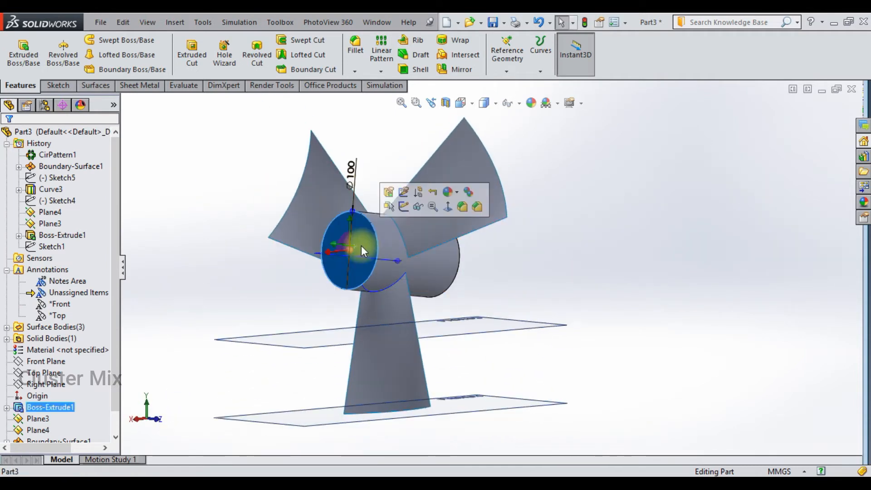
pyautogui.click(399, 206)
pyautogui.press('space')
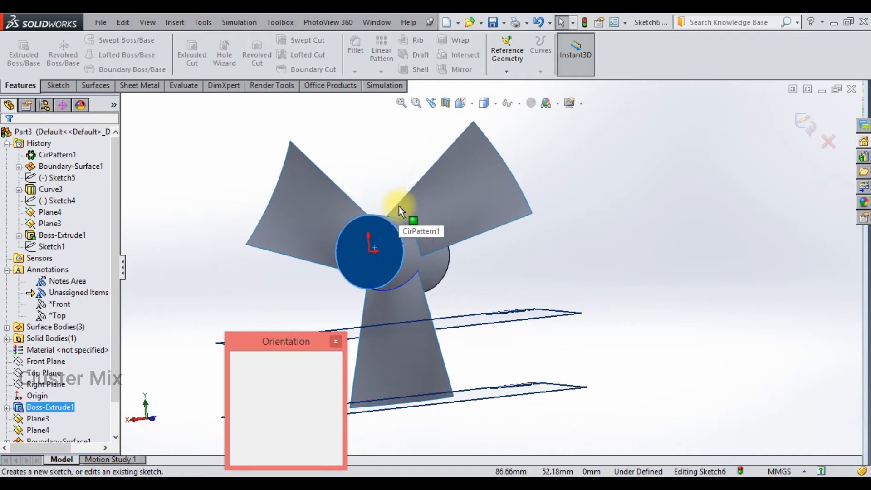
pyautogui.click(340, 411)
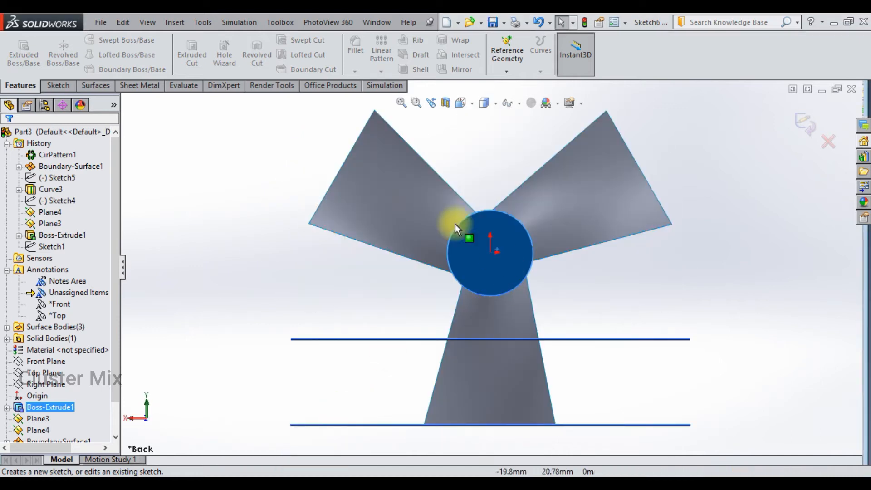
pyautogui.click(58, 85)
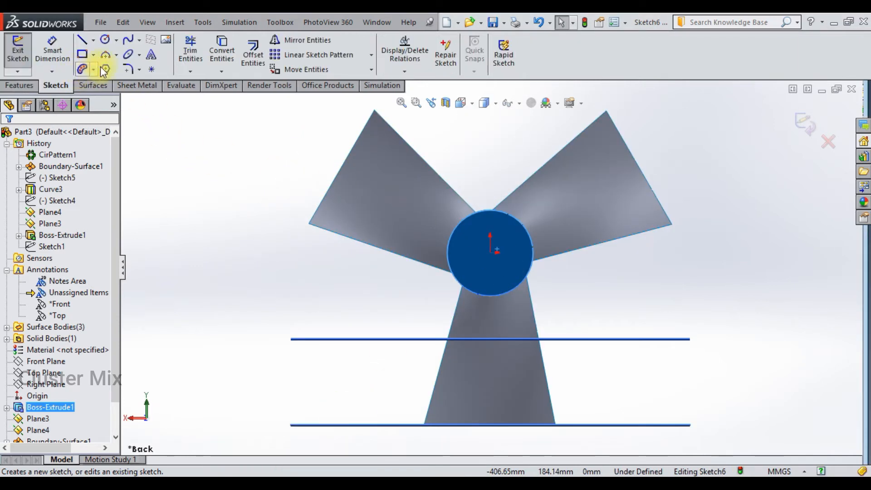
pyautogui.click(110, 42)
pyautogui.click(490, 253)
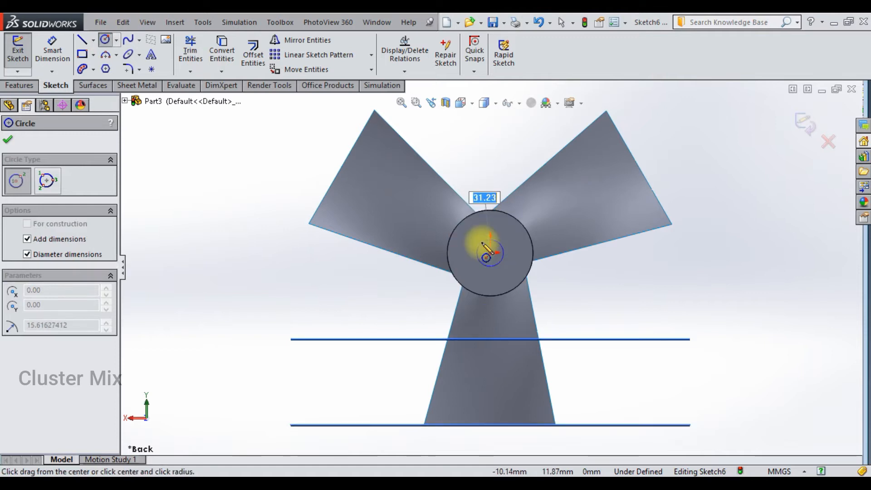
pyautogui.click(475, 235)
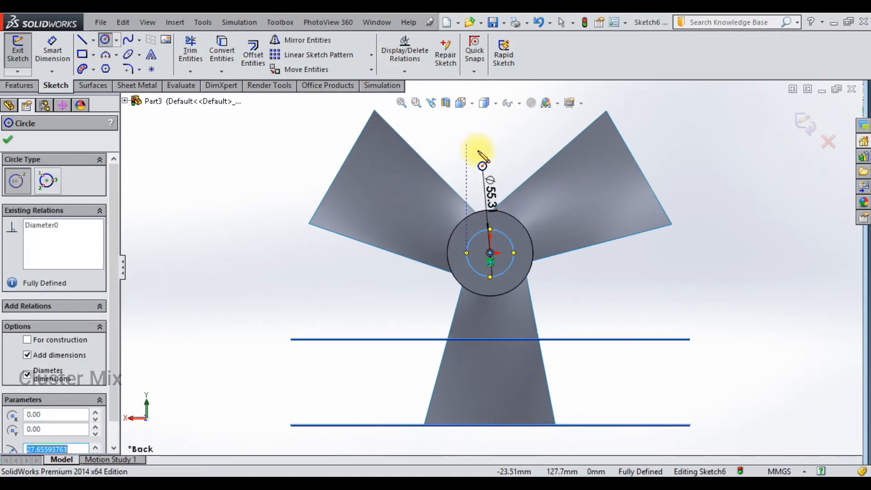
# - Set the circle's diameter to 50 mm and finish the sketch
pyautogui.press('Escape')
pyautogui.doubleClick(492, 193)
pyautogui.write('50')
pyautogui.press('Return')
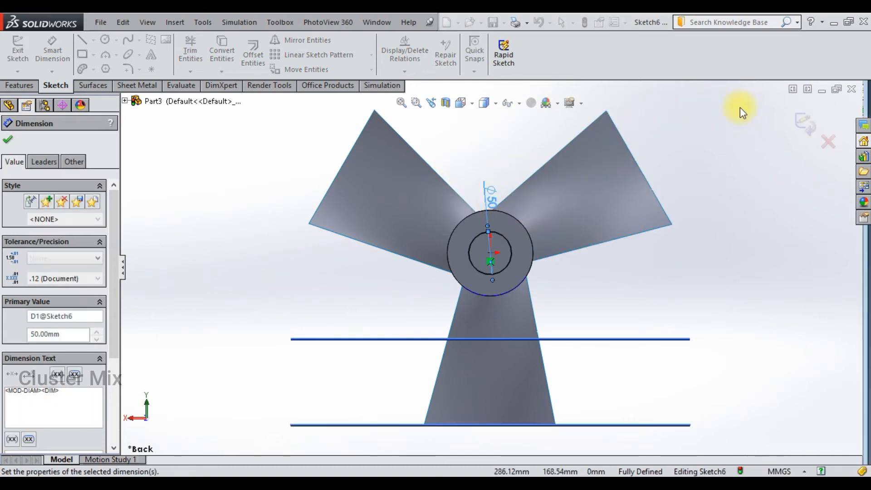
pyautogui.click(804, 122)
# - Cut-extrude the 50 mm circle through the cylinder with a blind depth of 150 mm
pyautogui.click(19, 85)
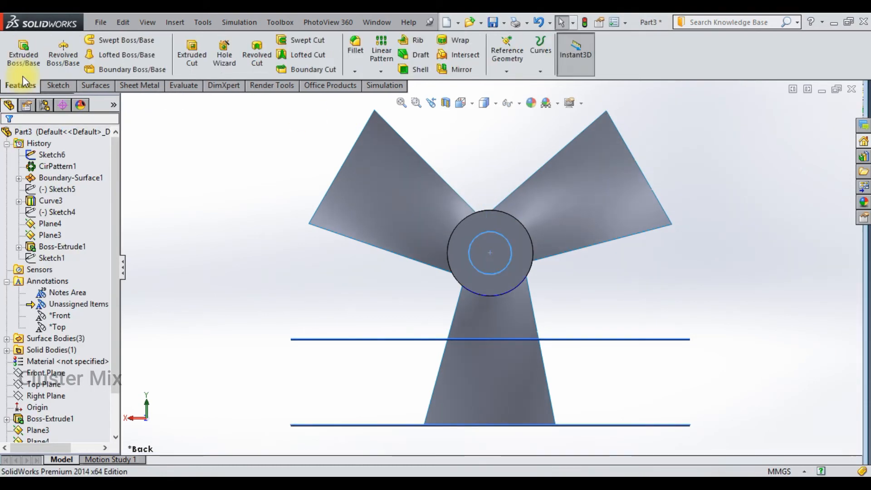
pyautogui.click(192, 54)
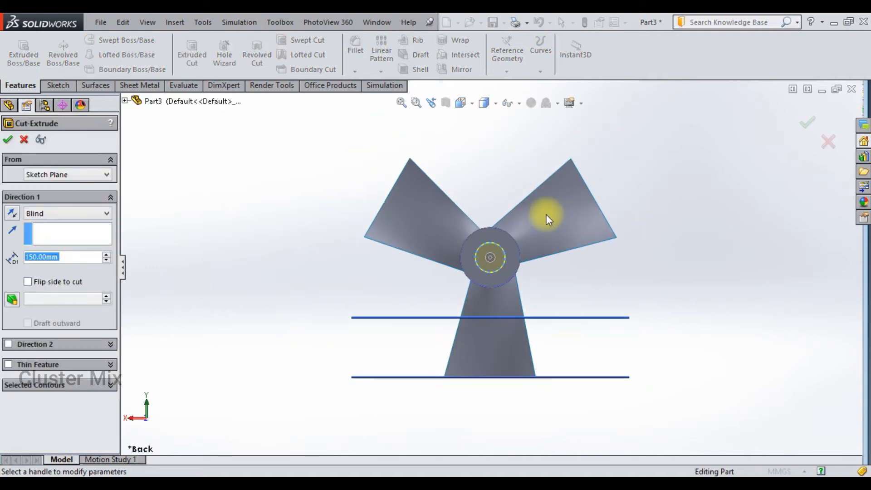
pyautogui.moveTo(479, 259); pyautogui.dragTo(335, 259, button='middle')
pyautogui.click(7, 139)
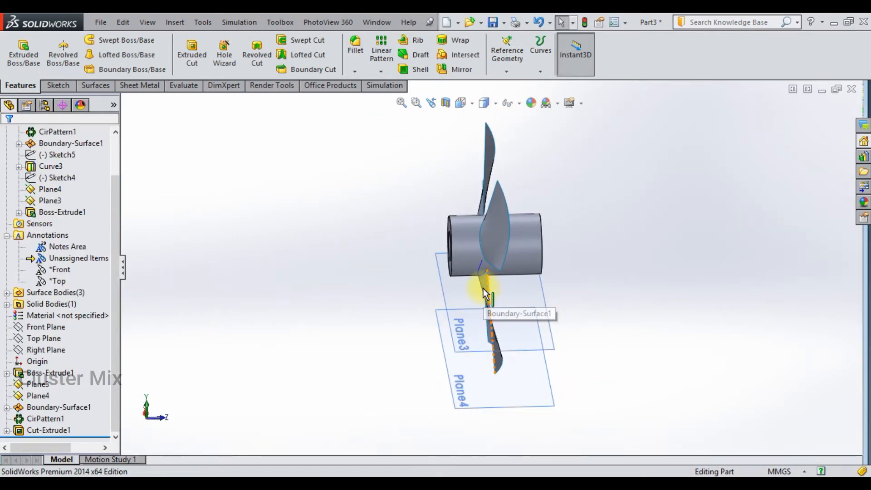
pyautogui.moveTo(483, 288); pyautogui.dragTo(551, 265, button='middle')
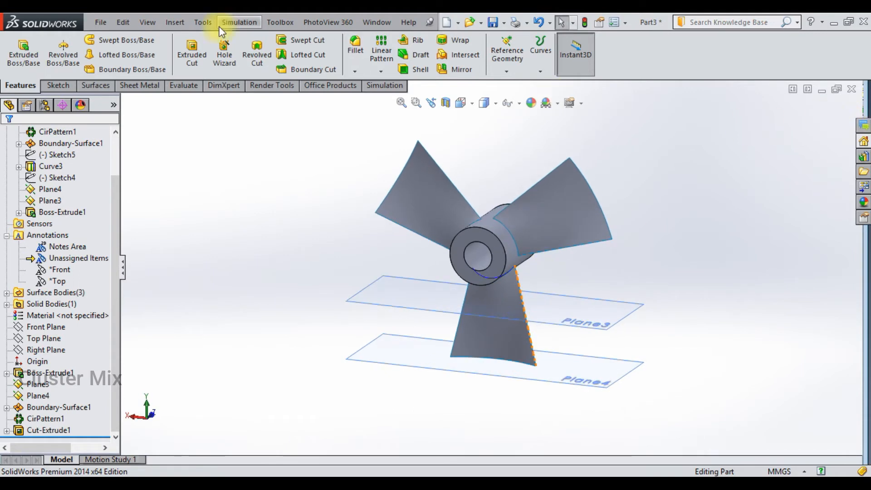
# - Start saving the part under a new name and create a folder named blade animation on the Desktop
pyautogui.click(101, 22)
pyautogui.click(132, 136)
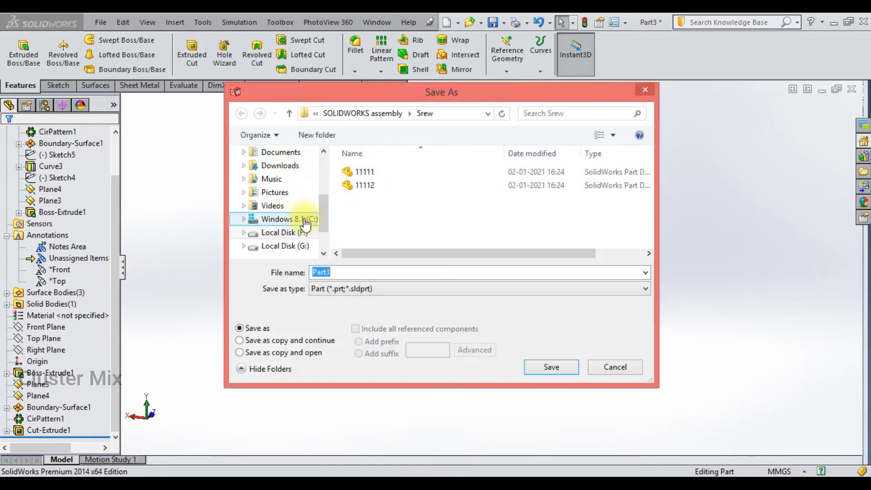
pyautogui.scroll(3, 321, 205)
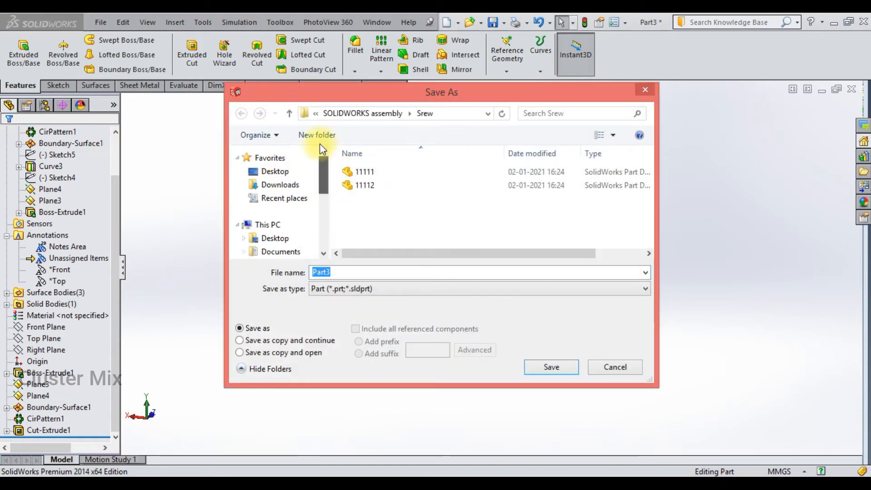
pyautogui.click(275, 174)
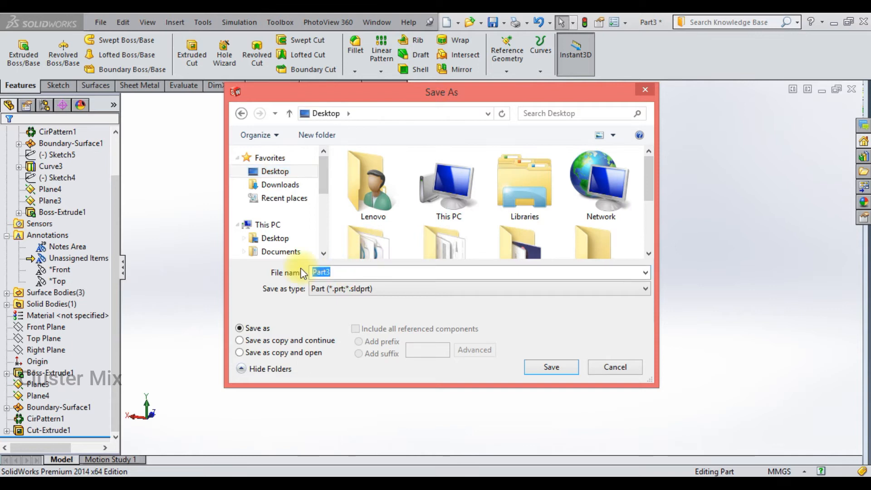
pyautogui.rightClick(411, 153)
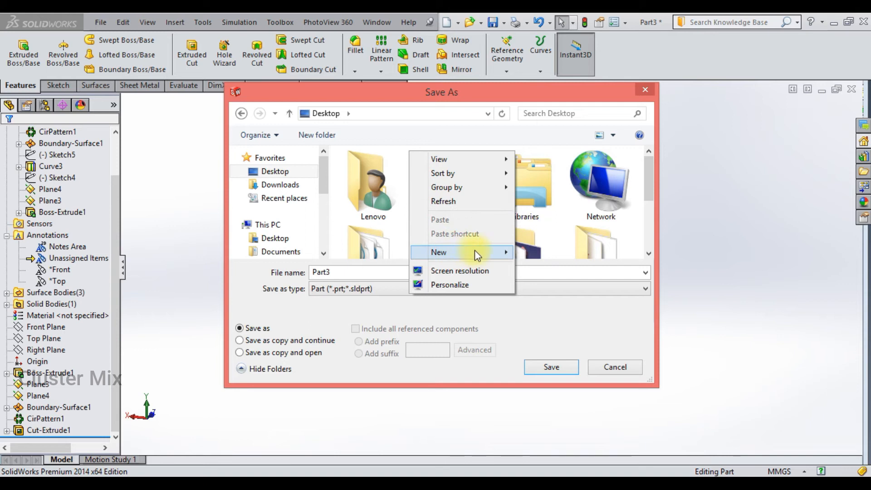
pyautogui.moveTo(472, 253)
pyautogui.click(527, 254)
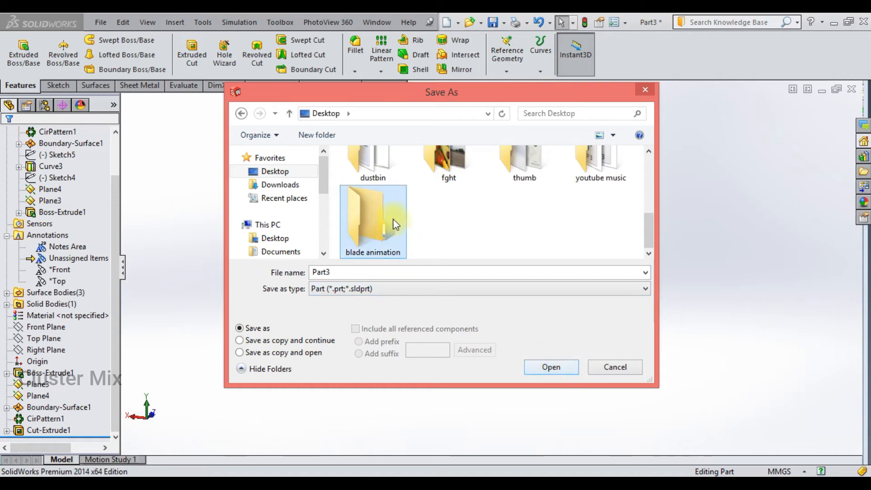
# - Save the part as blade in the blade animation folder
pyautogui.doubleClick(373, 222)
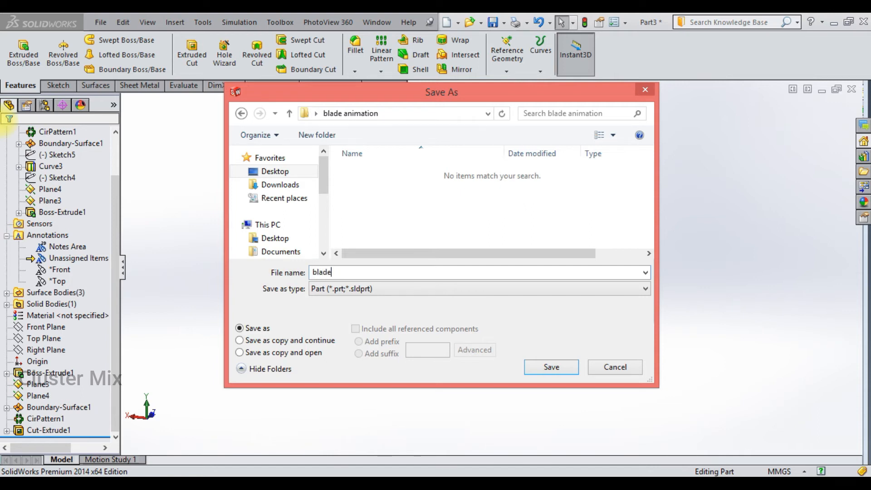
pyautogui.click(551, 367)
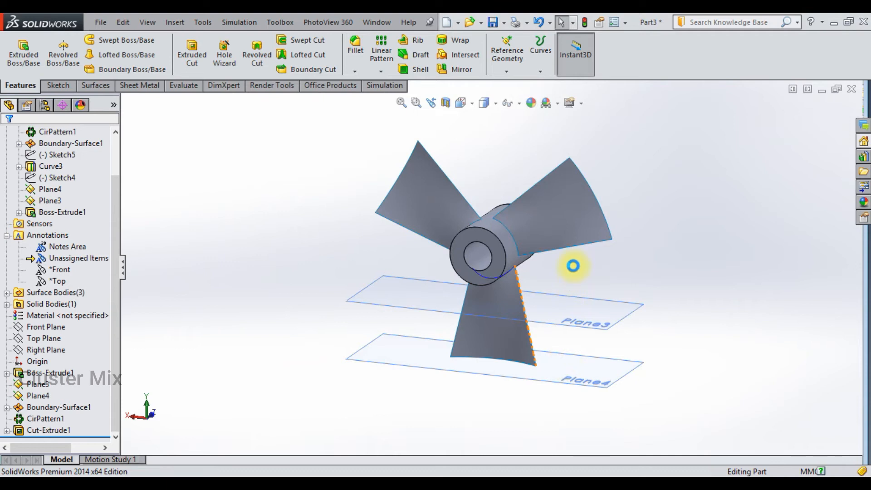
pyautogui.scroll(-3, 541, 229)
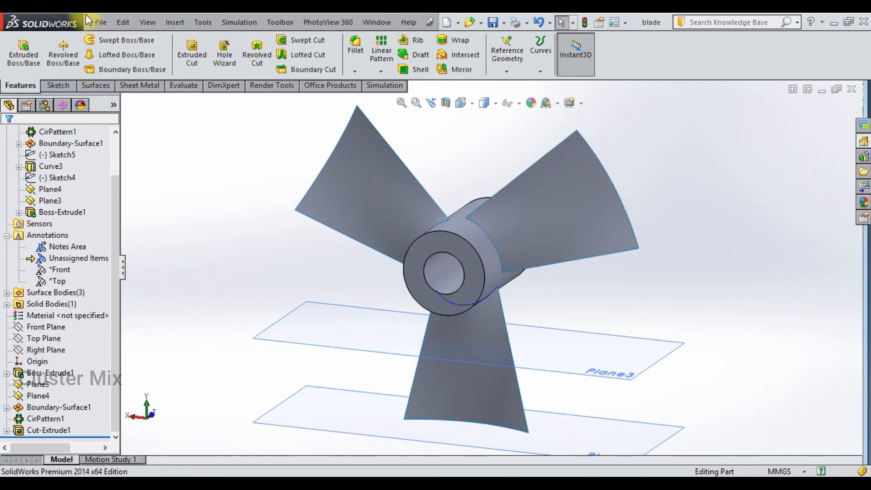
# - Close the blade part and create a new part document
pyautogui.click(100, 23)
pyautogui.click(119, 73)
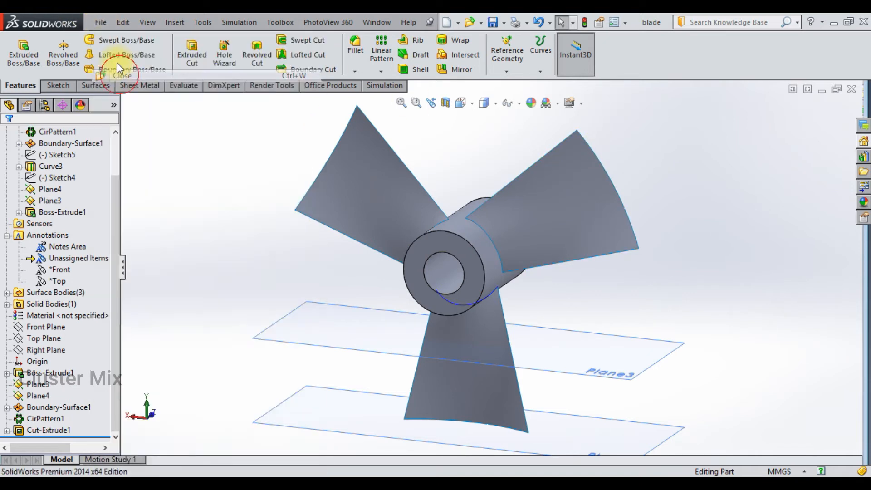
pyautogui.click(100, 22)
pyautogui.click(122, 39)
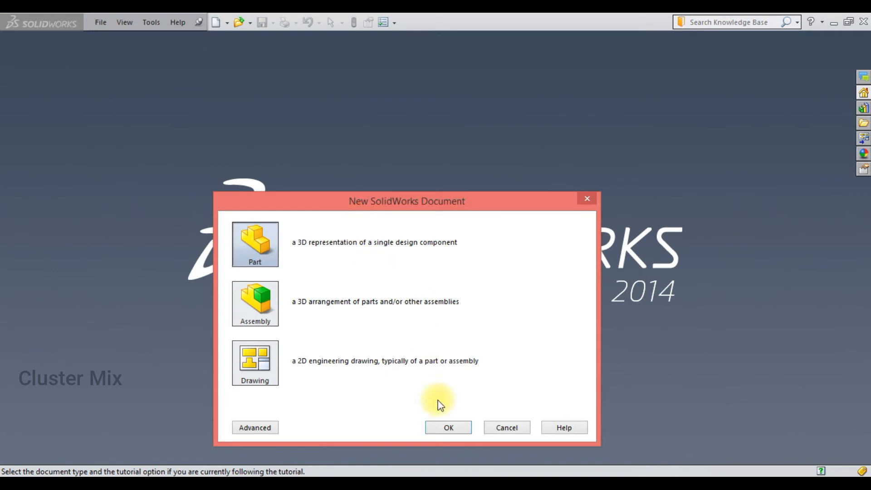
pyautogui.click(448, 426)
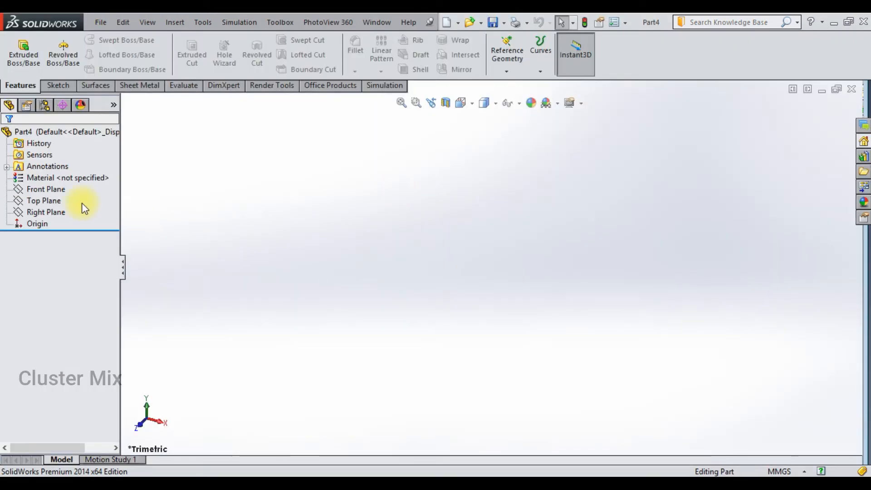
# - Sketch a circle about 45 mm in diameter on the Front Plane, centred on the origin
pyautogui.click(46, 189)
pyautogui.click(64, 171)
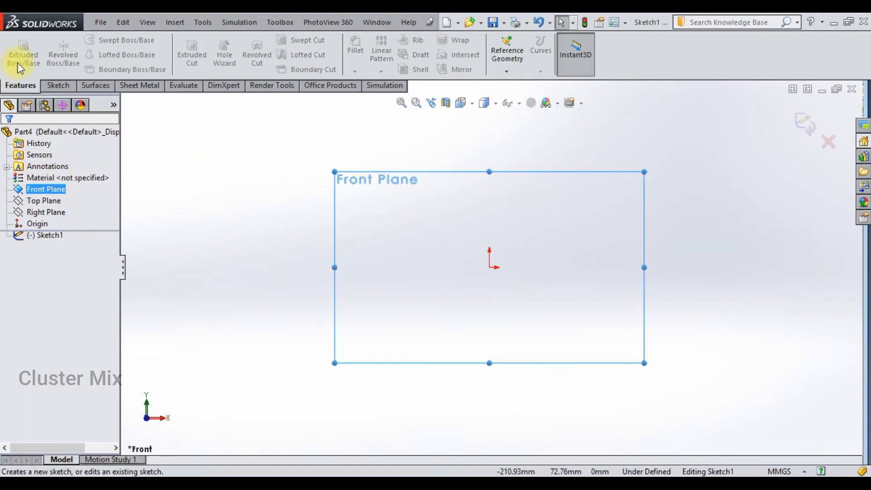
pyautogui.click(58, 86)
pyautogui.click(106, 40)
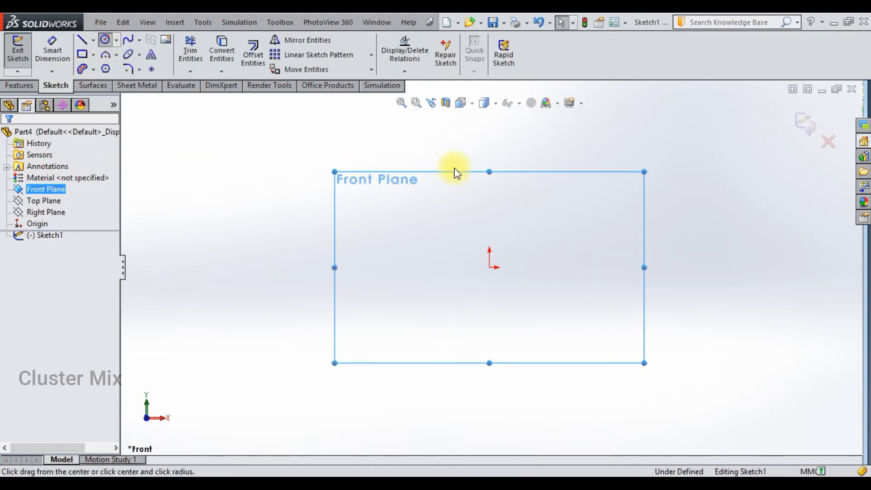
pyautogui.click(490, 267)
pyautogui.click(466, 238)
pyautogui.press('Escape')
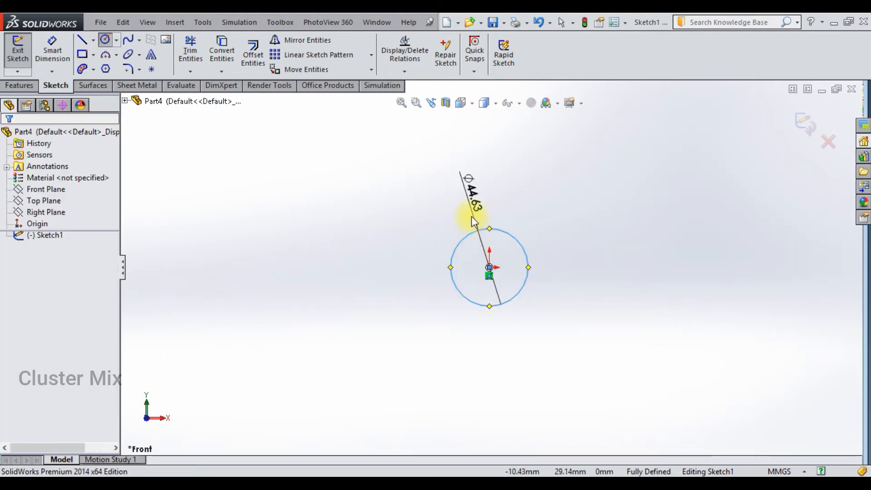
# - Set the circle's diameter to 50 mm
pyautogui.doubleClick(473, 200)
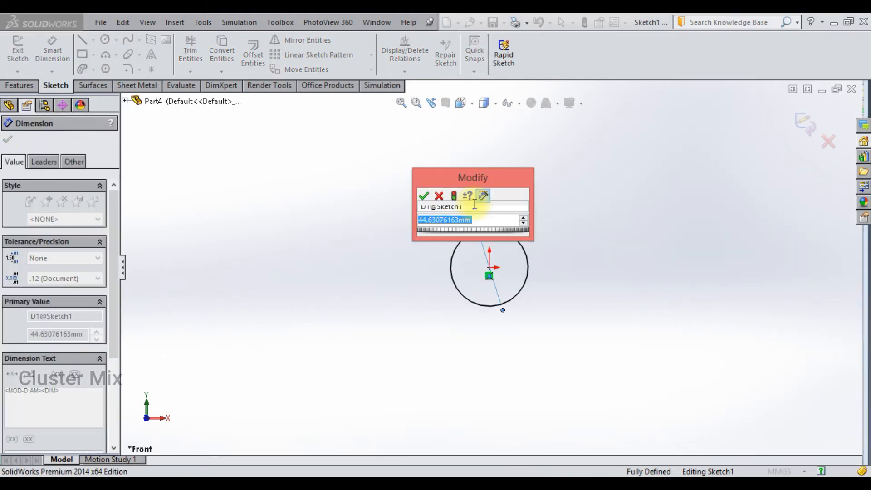
pyautogui.write('50')
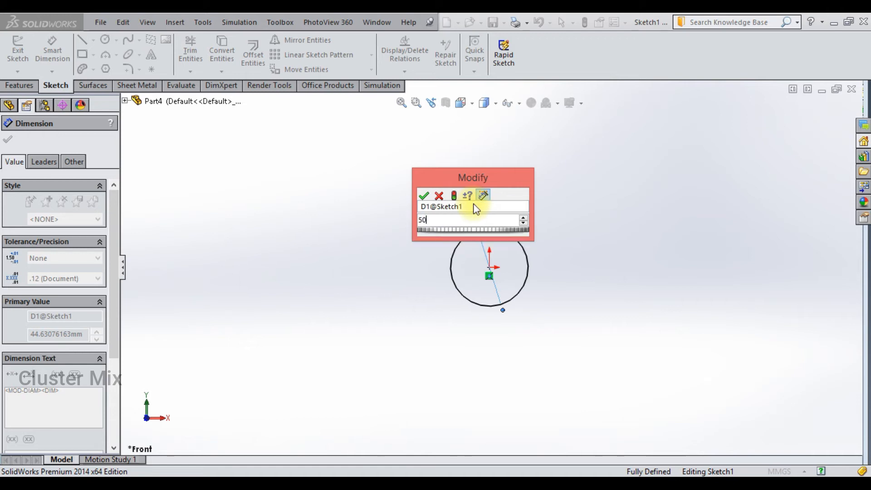
pyautogui.press('Return')
pyautogui.click(8, 140)
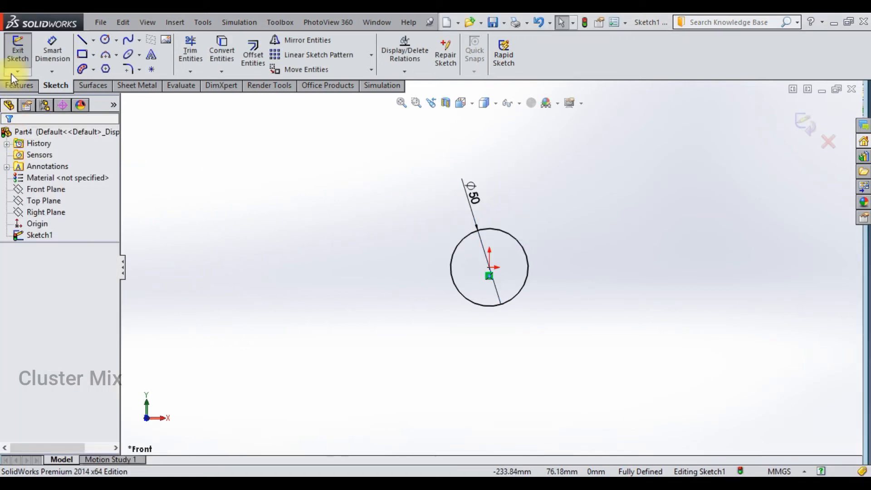
# - Finish the sketch and extrude the circle into a rod with a blind depth of 400 mm
pyautogui.click(17, 52)
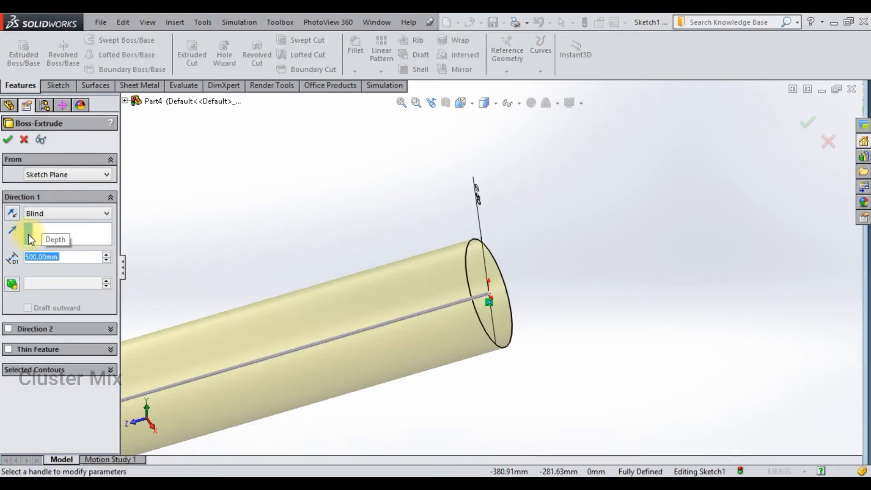
pyautogui.write('400')
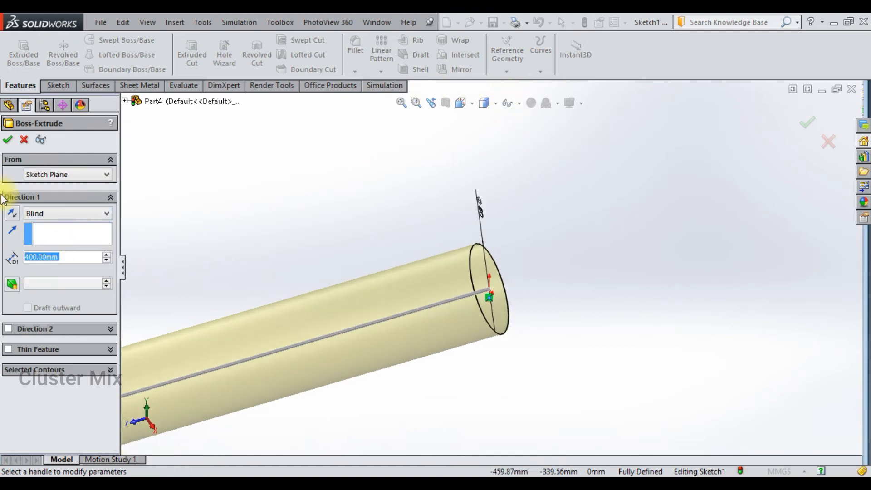
pyautogui.click(8, 140)
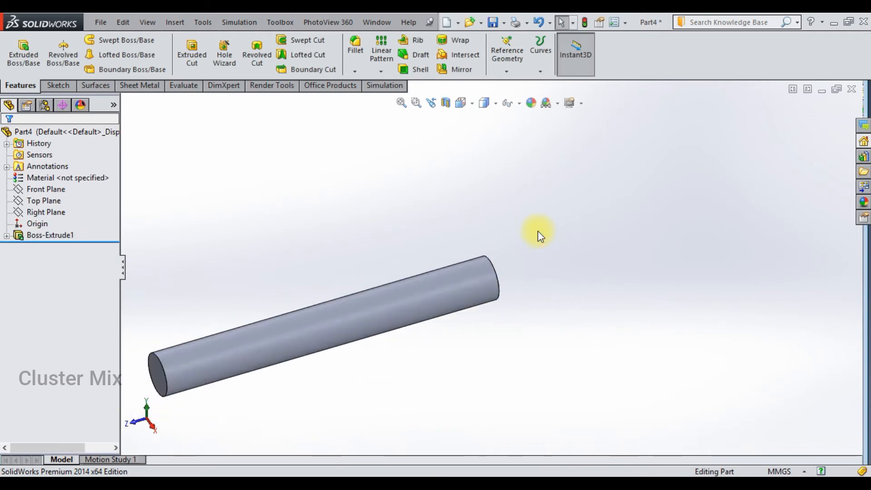
# - Open a sketch on the rod's end face at the origin and orient the view normal to it
pyautogui.scroll(-3, 465, 281)
pyautogui.moveTo(517, 288); pyautogui.dragTo(481, 336, button='middle')
pyautogui.click(501, 384)
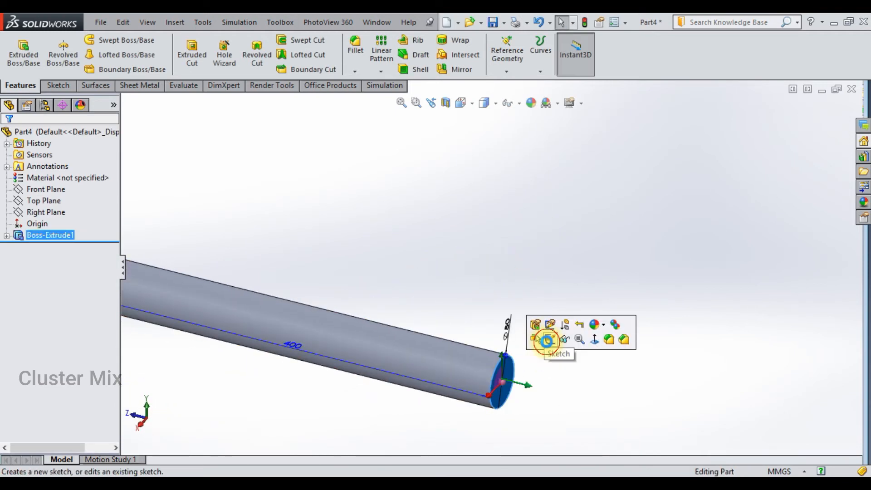
pyautogui.click(549, 342)
pyautogui.press('space')
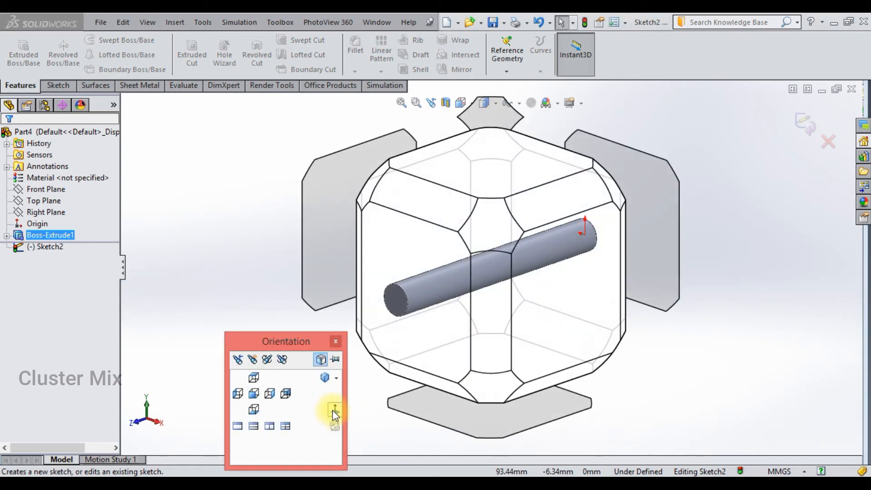
pyautogui.click(335, 413)
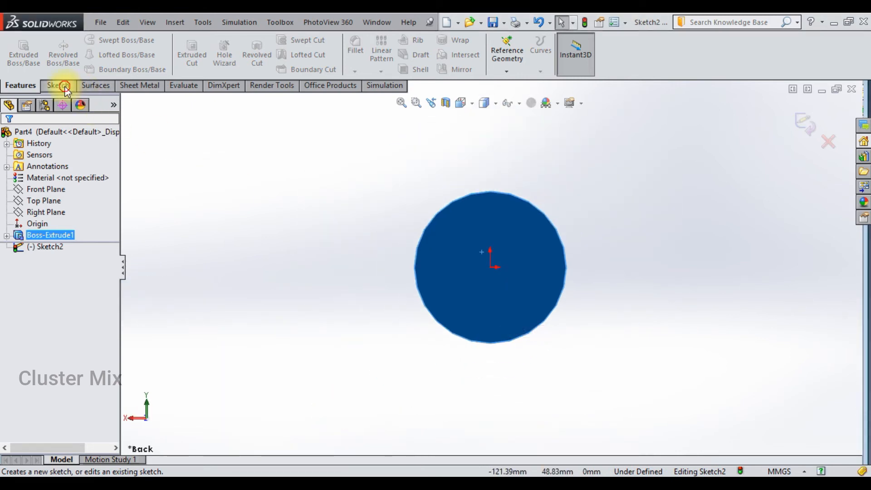
# - Draw a 500 by 500 mm center rectangle on the origin of the rod's end face and finish the sketch
pyautogui.click(63, 86)
pyautogui.click(96, 54)
pyautogui.click(104, 79)
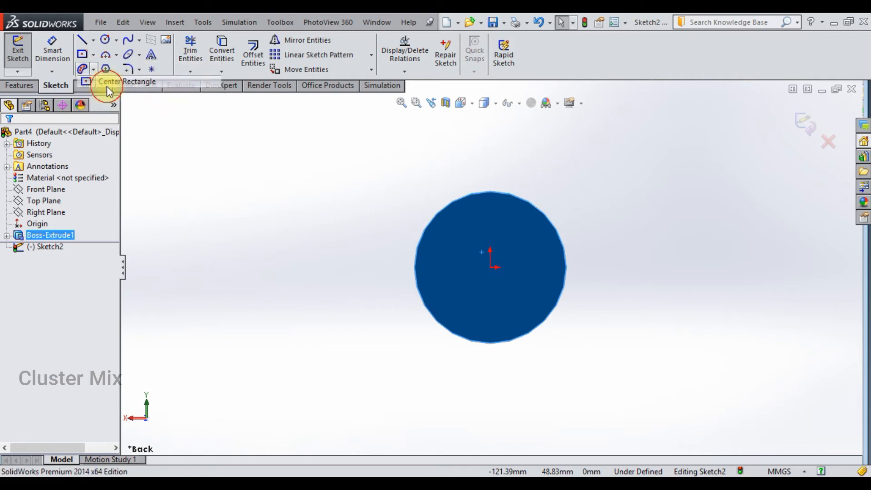
pyautogui.click(489, 267)
pyautogui.scroll(3, 346, 148)
pyautogui.scroll(3, 346, 149)
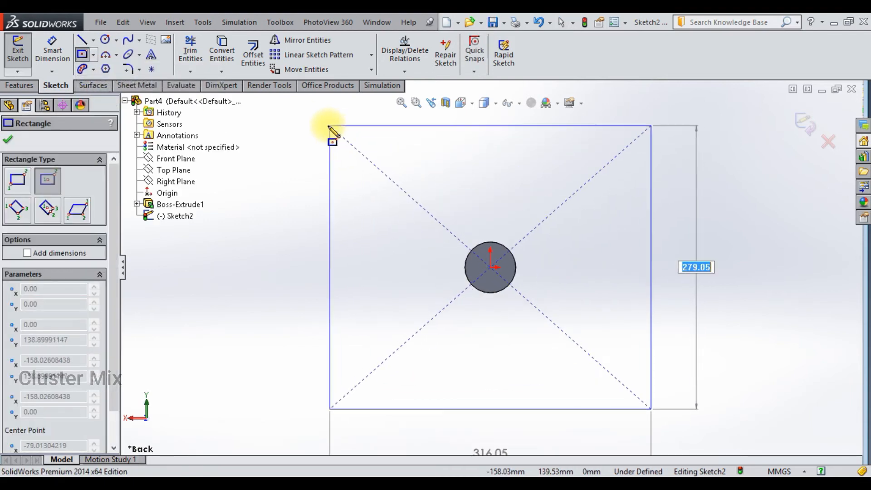
pyautogui.scroll(3, 340, 159)
pyautogui.scroll(2, 338, 155)
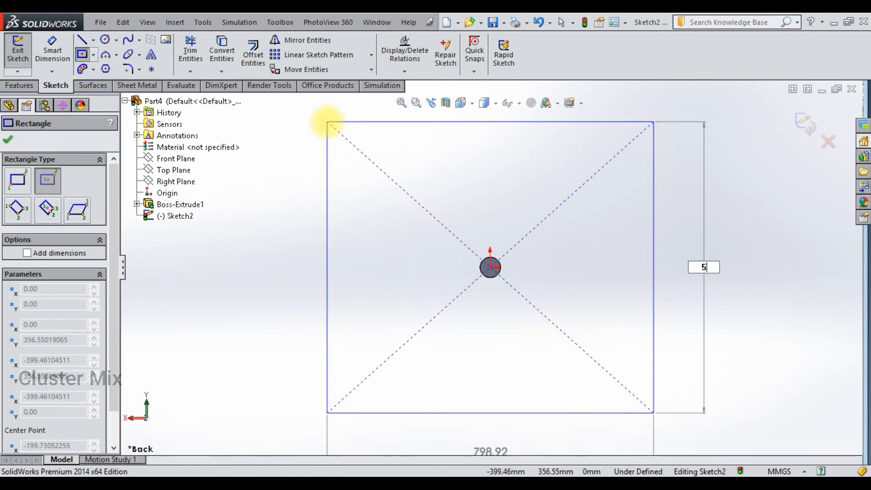
pyautogui.press('Tab')
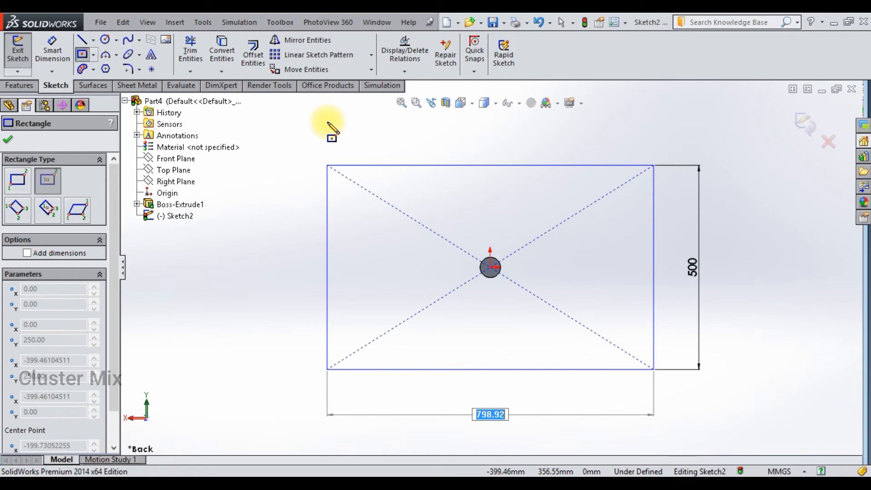
pyautogui.press('Return')
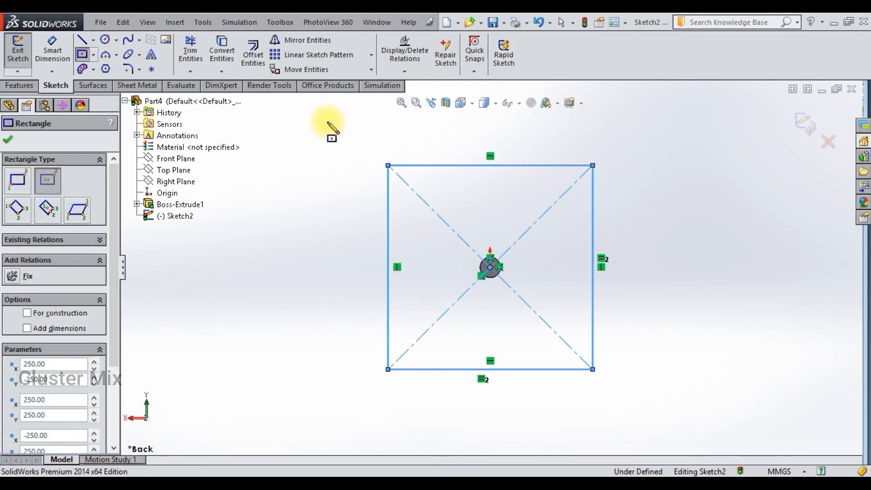
pyautogui.click(799, 122)
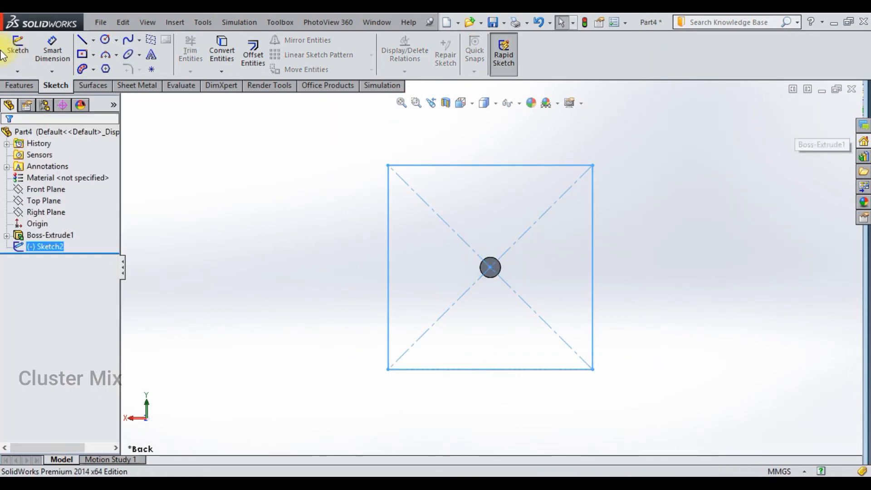
# - Extrude the square 50 mm blind, away from the rod, merging the plate with it
pyautogui.click(18, 84)
pyautogui.click(25, 58)
pyautogui.moveTo(536, 250); pyautogui.dragTo(631, 265, button='middle')
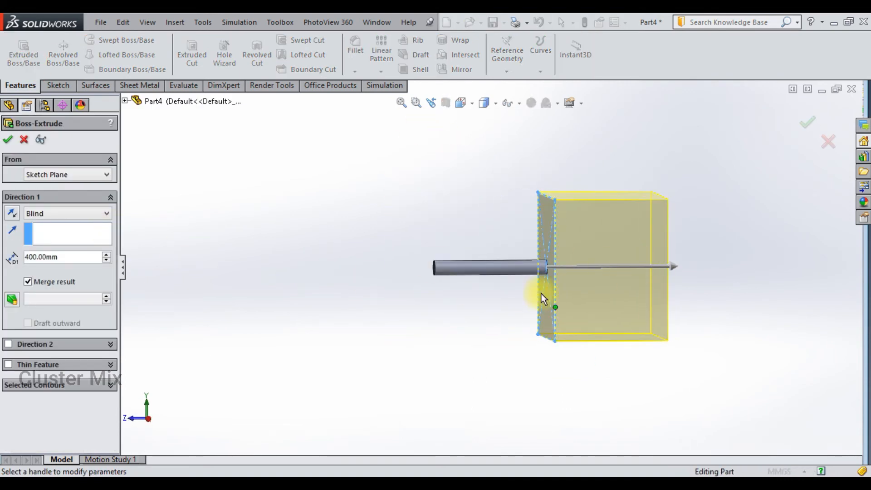
pyautogui.click(69, 254)
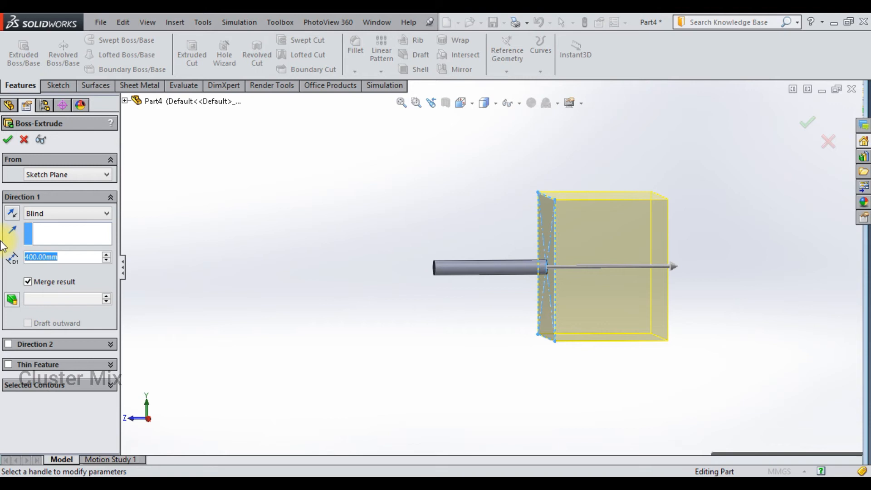
pyautogui.write('100')
pyautogui.press('Return')
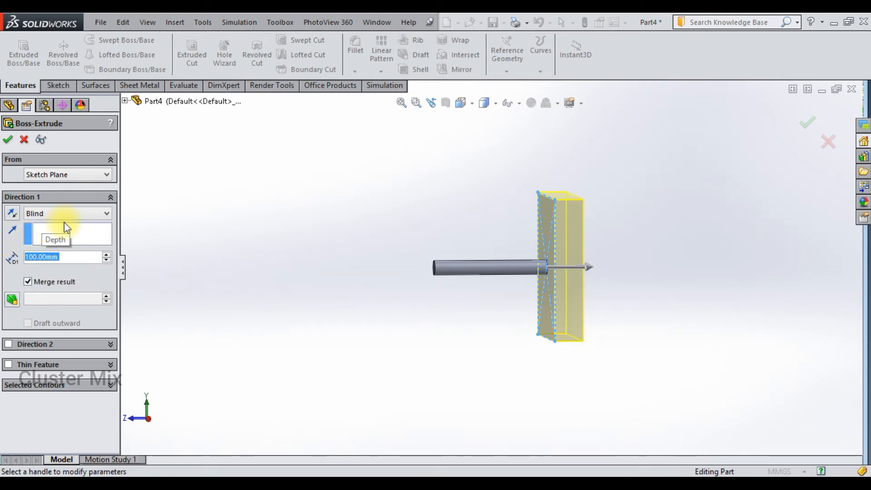
pyautogui.write('50')
pyautogui.press('Return')
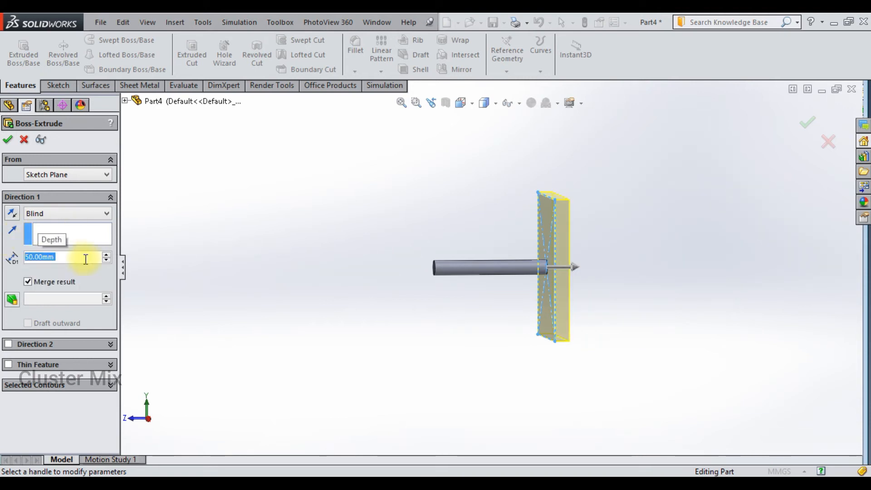
pyautogui.click(6, 138)
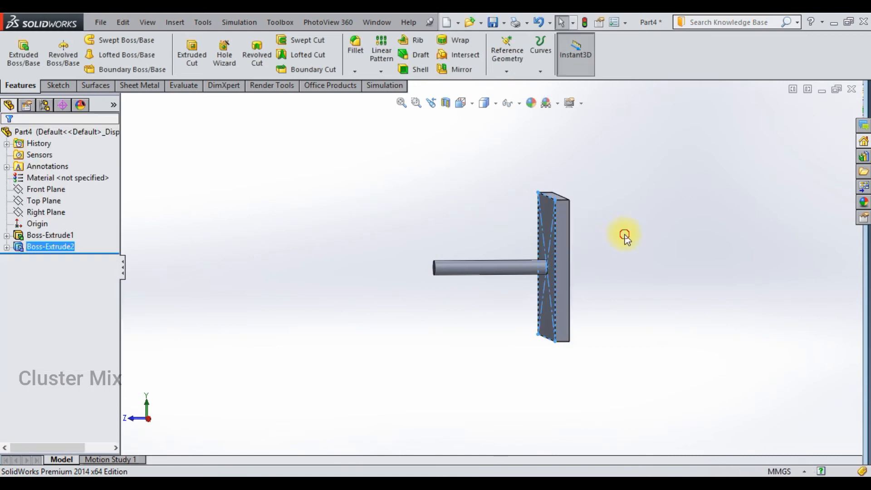
# - Save the rod-and-plate part as "support" in the blade animation folder and close it
pyautogui.click(107, 23)
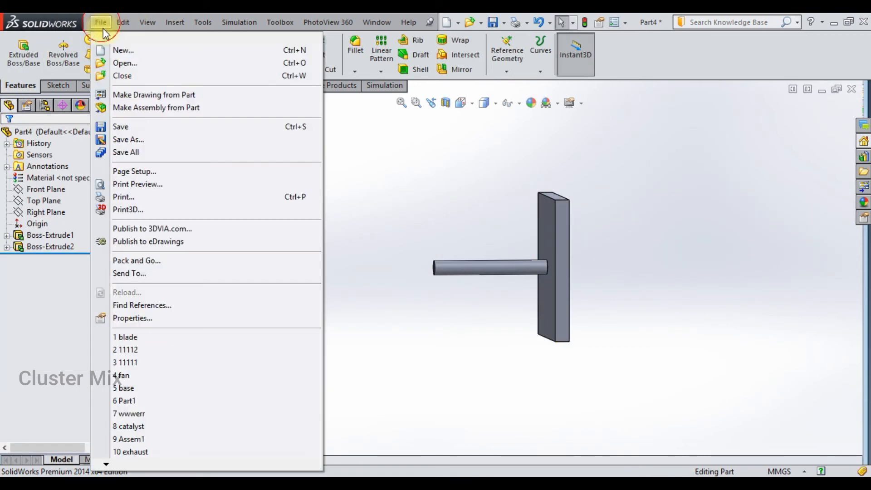
pyautogui.click(191, 137)
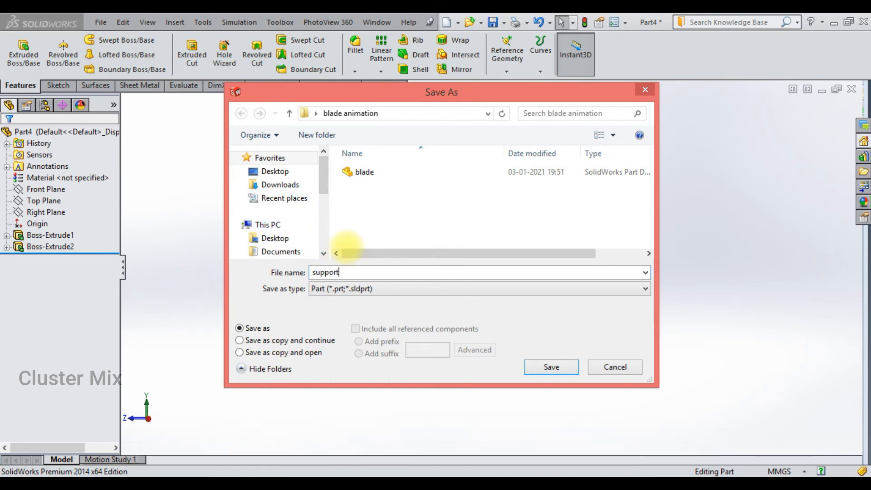
pyautogui.click(532, 366)
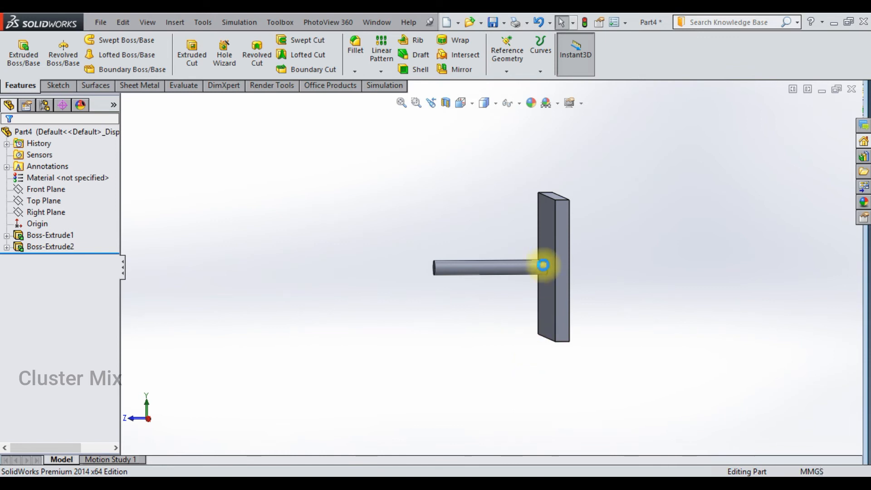
pyautogui.click(96, 23)
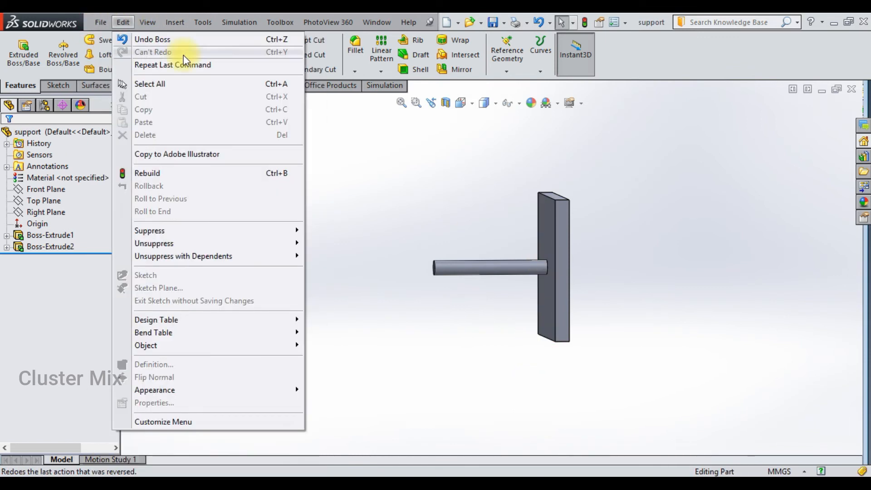
pyautogui.click(106, 80)
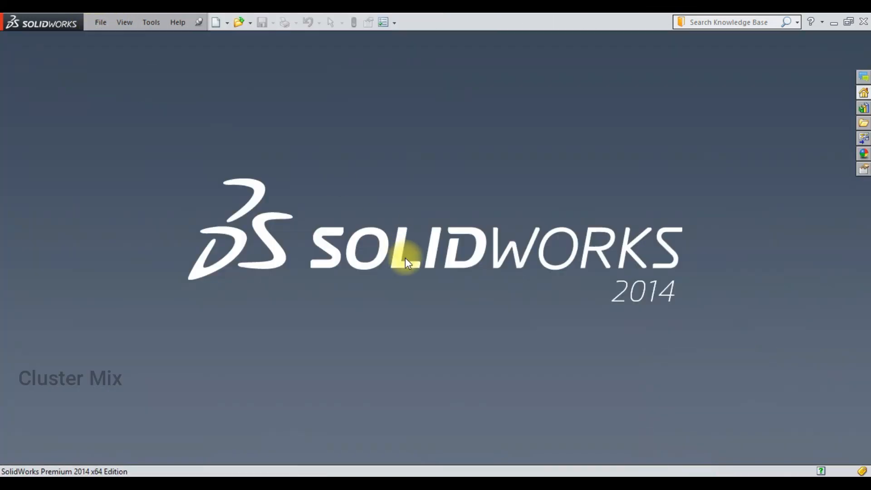
# - Create a new assembly and insert the support part at its origin
pyautogui.click(96, 23)
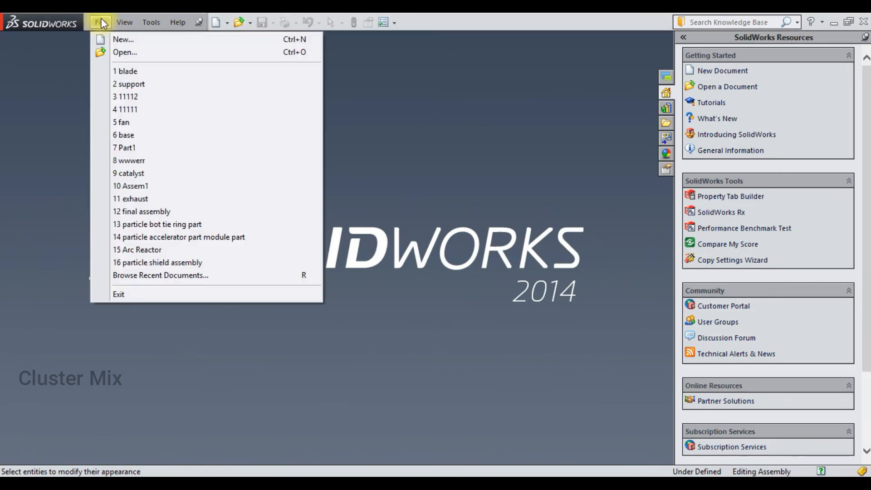
pyautogui.click(109, 37)
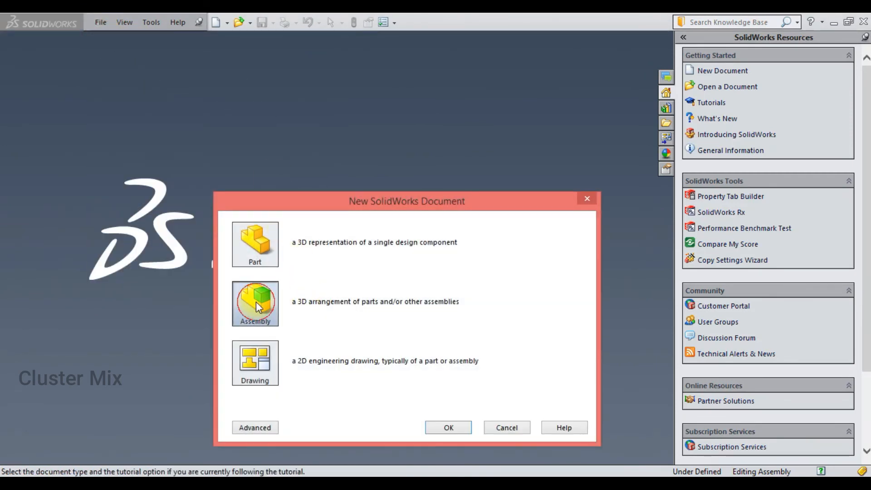
pyautogui.click(436, 428)
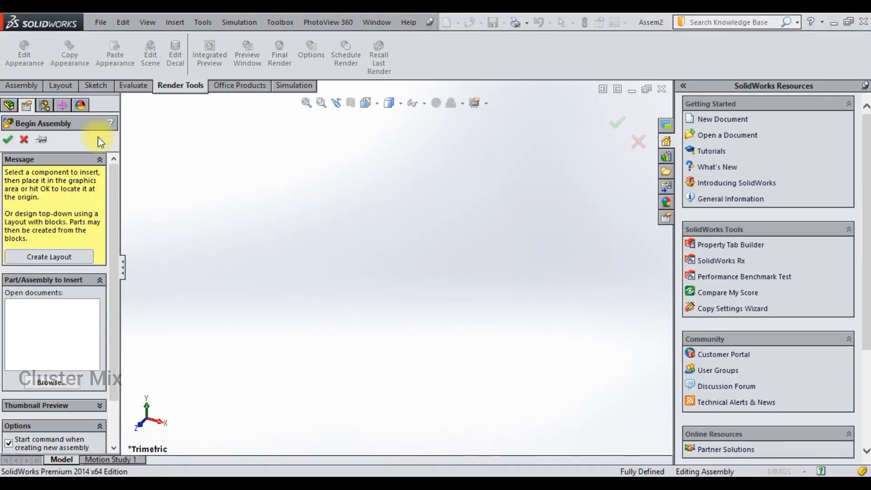
pyautogui.click(54, 384)
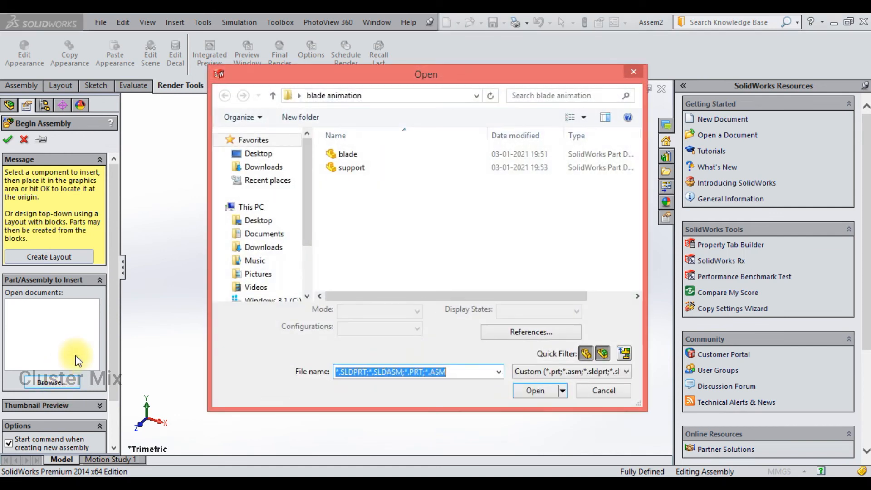
pyautogui.click(380, 168)
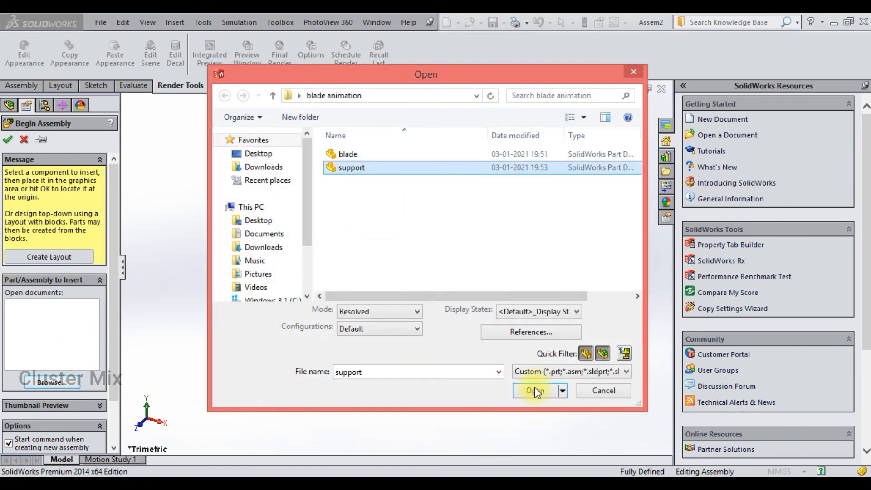
pyautogui.click(534, 390)
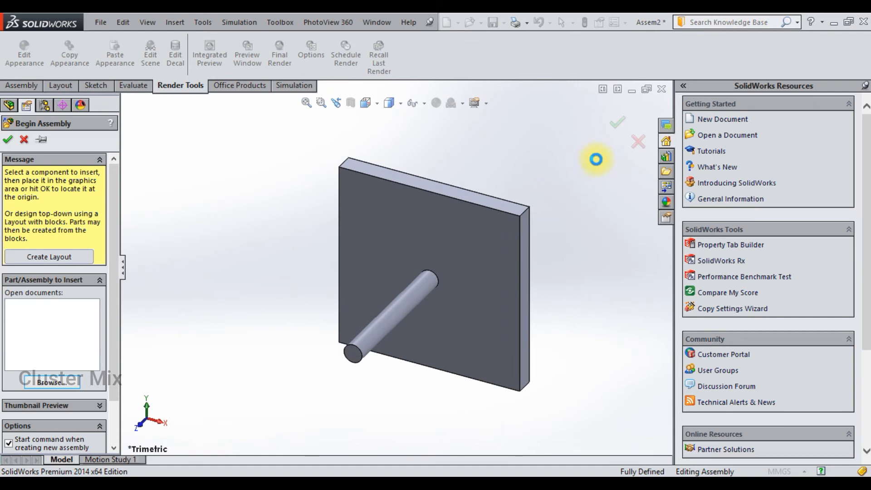
pyautogui.click(617, 123)
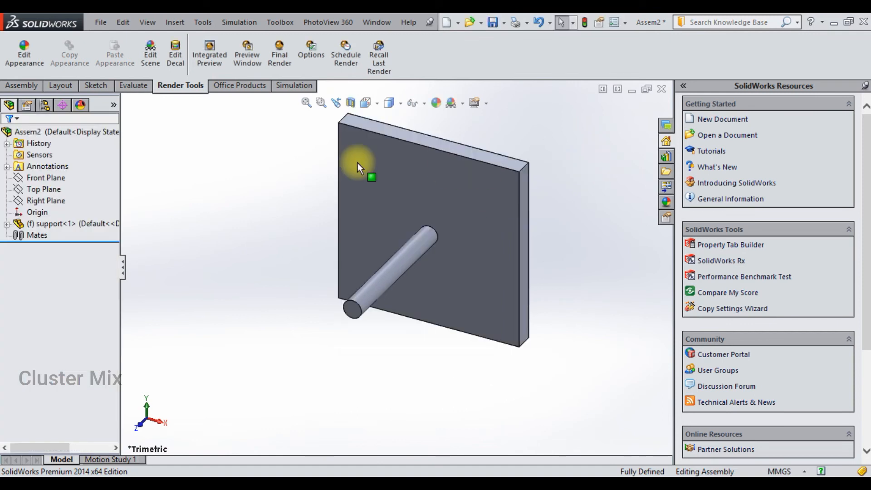
# - Insert the blade part into the assembly, placing it freely in front of the support's rod
pyautogui.click(17, 85)
pyautogui.click(69, 43)
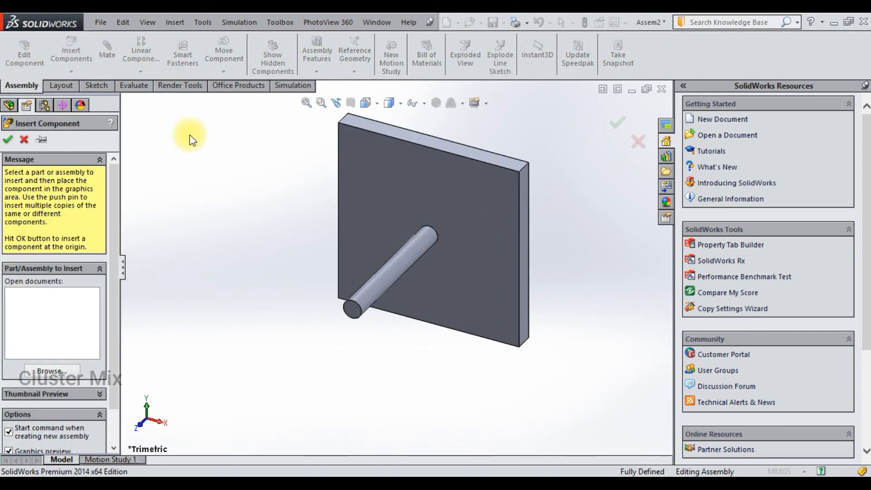
pyautogui.click(49, 373)
pyautogui.click(361, 155)
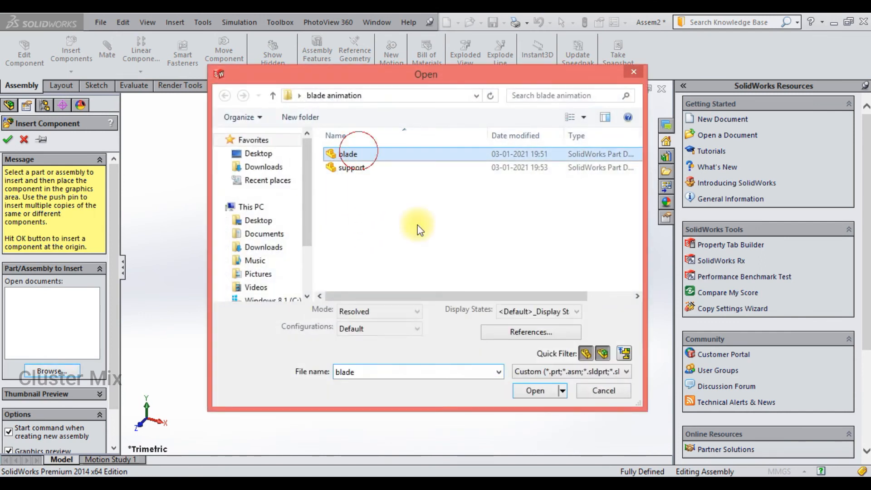
pyautogui.click(533, 390)
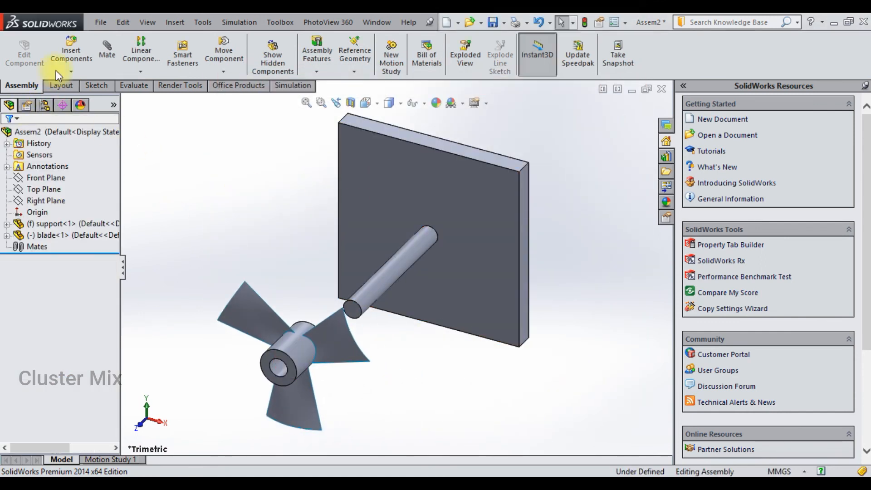
# - Add a concentric mate between the blade hub's inner bore and the support's cylindrical rod face
pyautogui.click(107, 50)
pyautogui.moveTo(383, 315); pyautogui.dragTo(345, 317, button='middle')
pyautogui.scroll(-5, 266, 316)
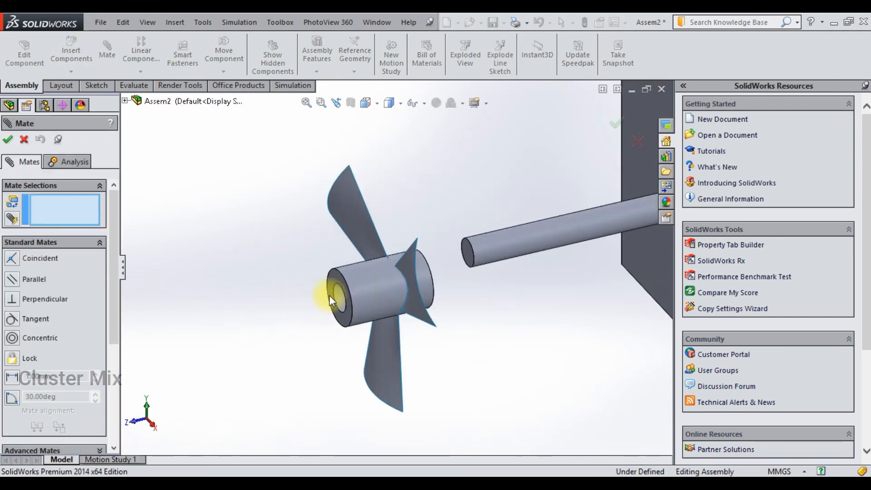
pyautogui.click(343, 298)
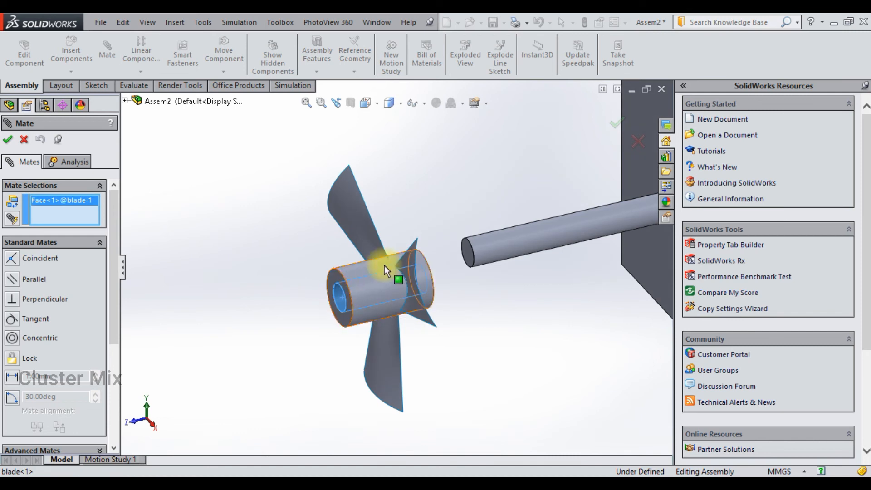
pyautogui.click(503, 239)
pyautogui.click(8, 140)
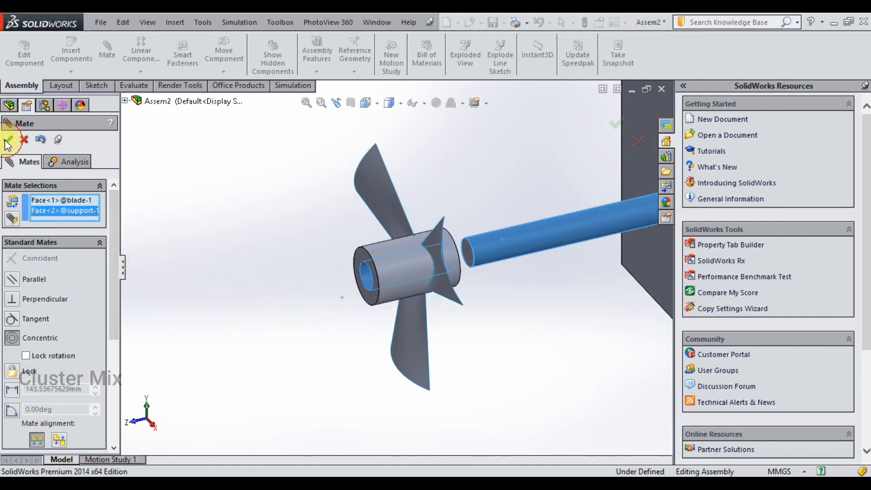
# - Add a coincident mate between the rod's free end face and the blade hub's front face
pyautogui.click(465, 257)
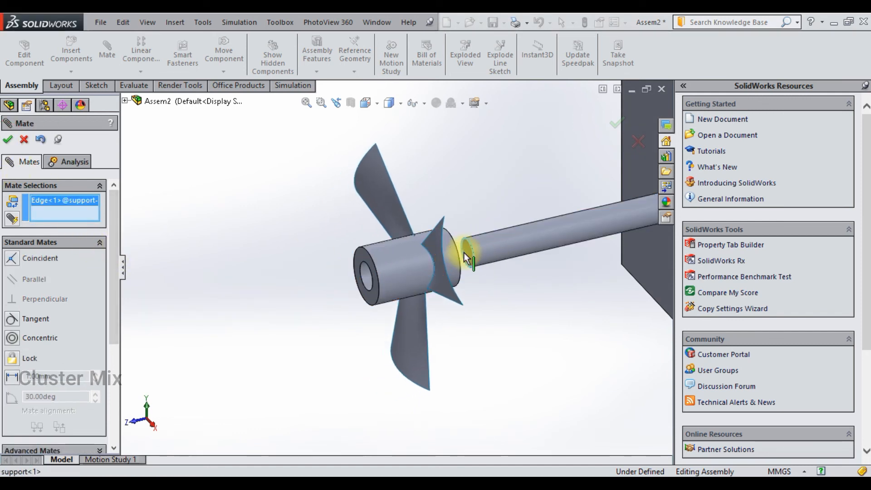
pyautogui.rightClick(60, 200)
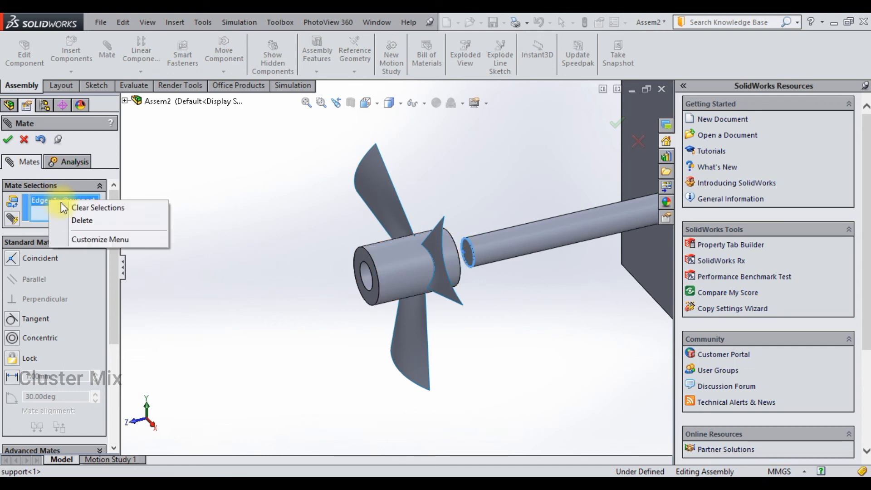
pyautogui.click(80, 205)
pyautogui.click(467, 254)
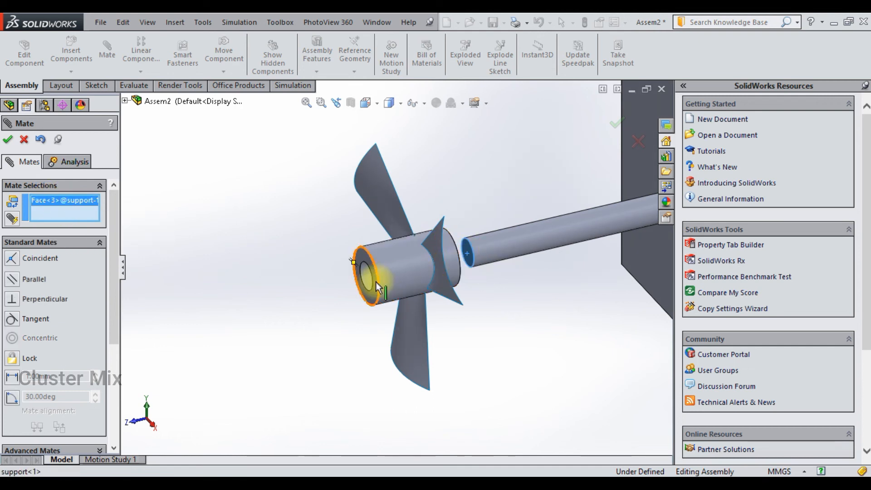
pyautogui.click(364, 255)
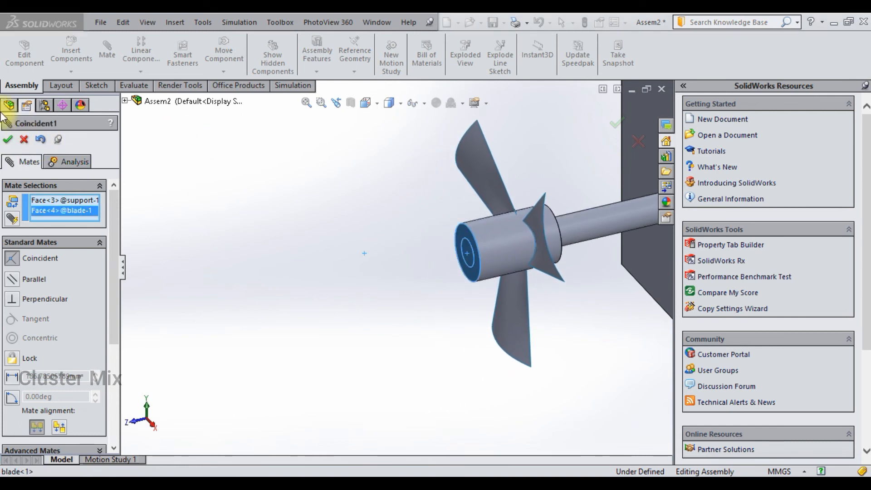
pyautogui.click(8, 139)
# - Open Motion Study 1 for the assembly and expand its timeline
pyautogui.scroll(4, 447, 313)
pyautogui.moveTo(488, 280); pyautogui.dragTo(517, 260, button='middle')
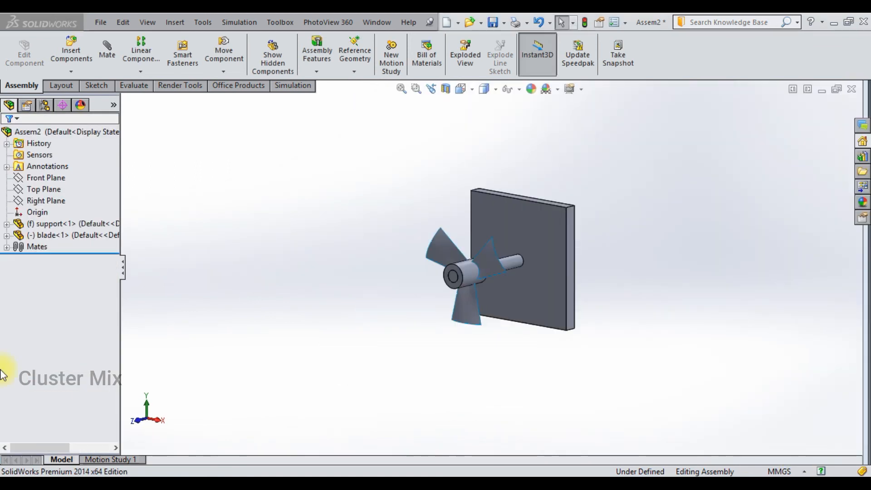
pyautogui.click(122, 459)
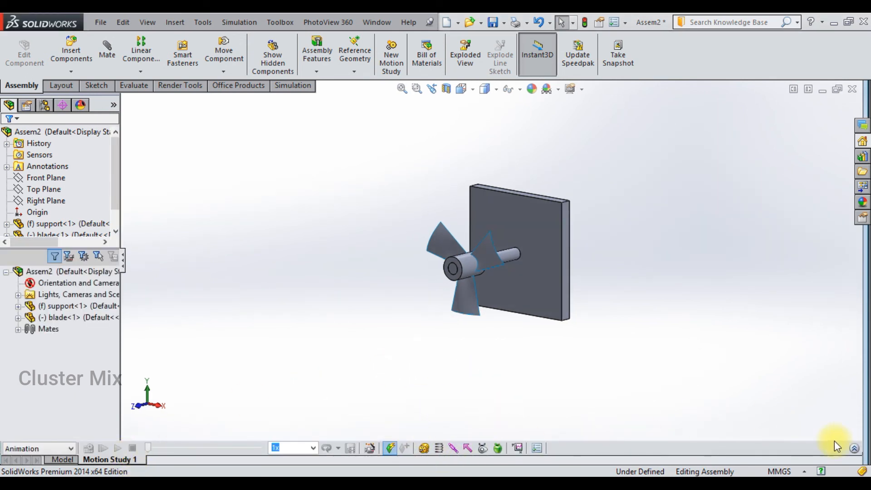
pyautogui.click(856, 448)
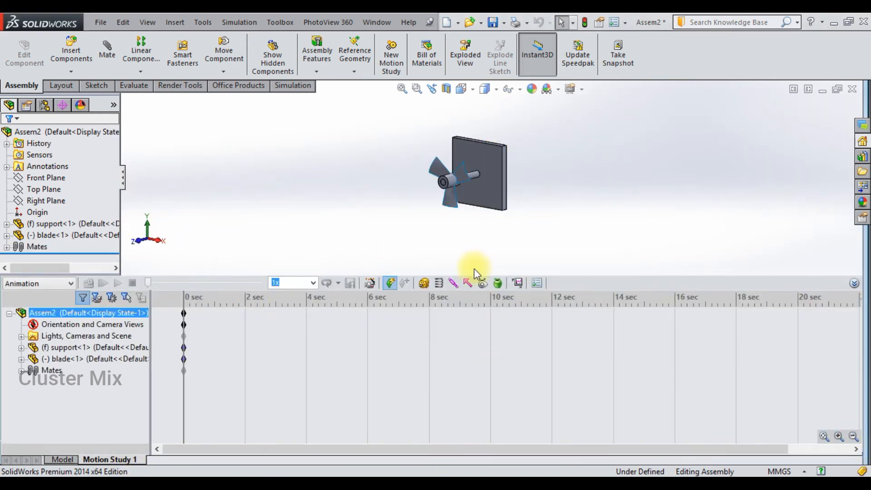
# - Add a rotary motor on the blade hub's front face with a constant speed of 100 RPM
pyautogui.click(425, 283)
pyautogui.scroll(-10, 452, 164)
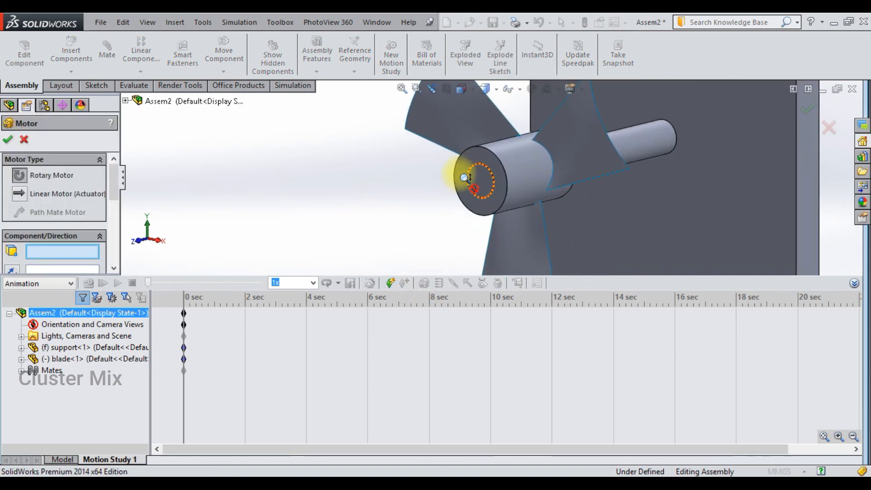
pyautogui.click(467, 159)
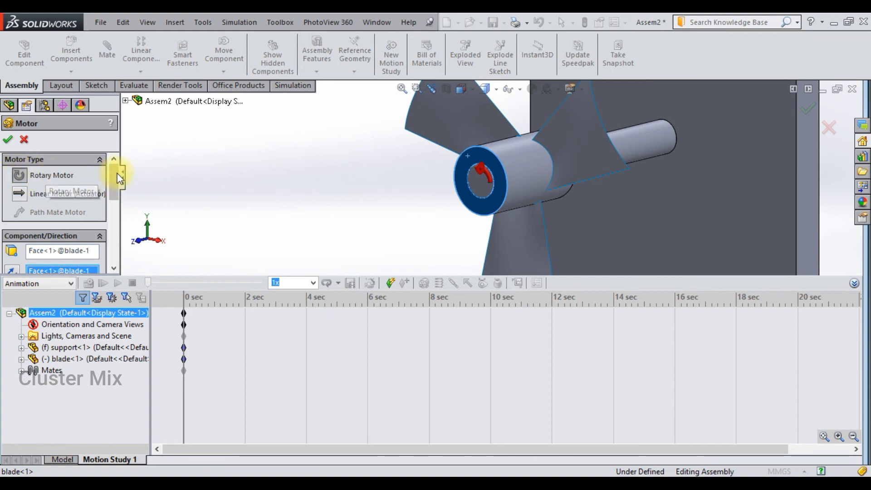
pyautogui.moveTo(112, 174); pyautogui.dragTo(111, 216)
pyautogui.click(45, 212)
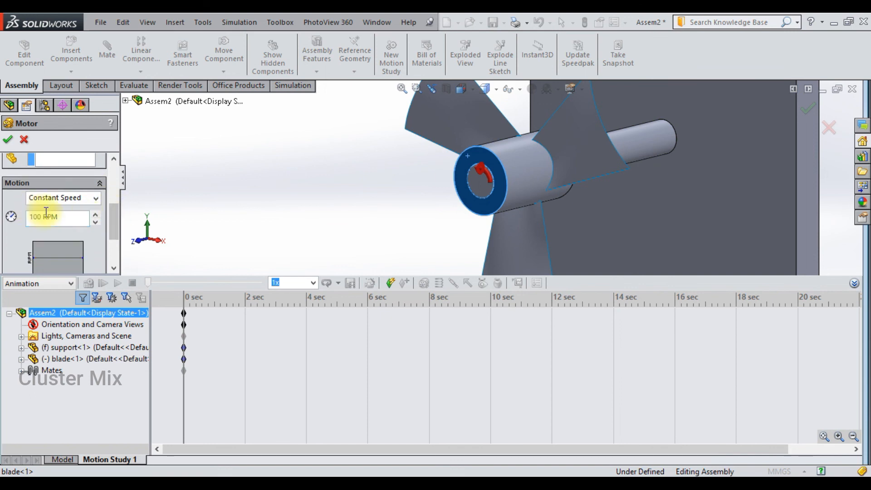
pyautogui.click(84, 202)
pyautogui.click(81, 200)
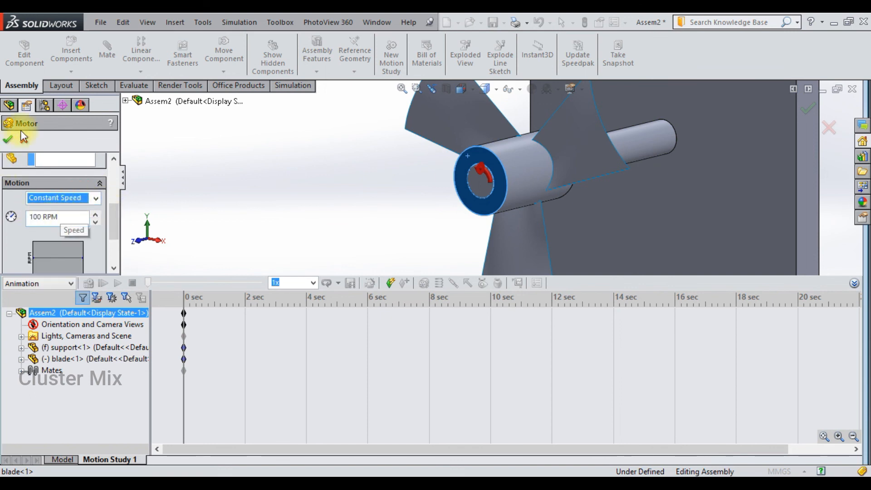
pyautogui.click(8, 139)
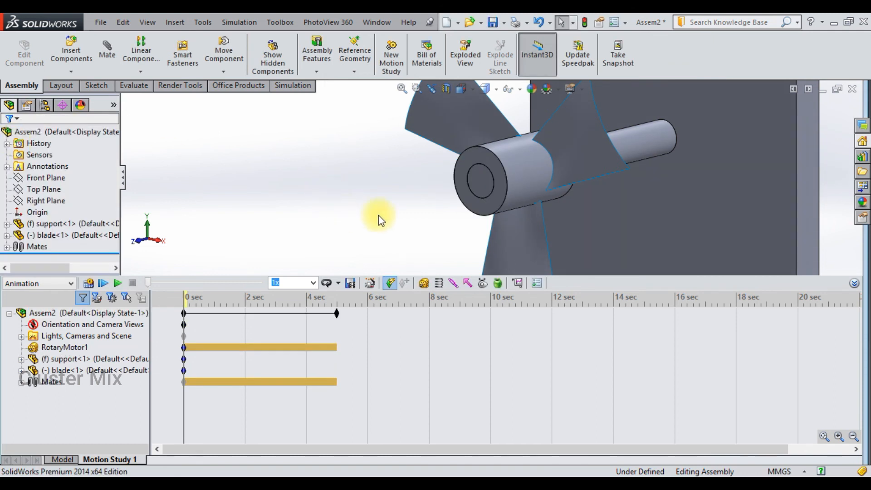
# - Set the motion study's playback mode to Loop and calculate the study
pyautogui.click(338, 283)
pyautogui.click(353, 311)
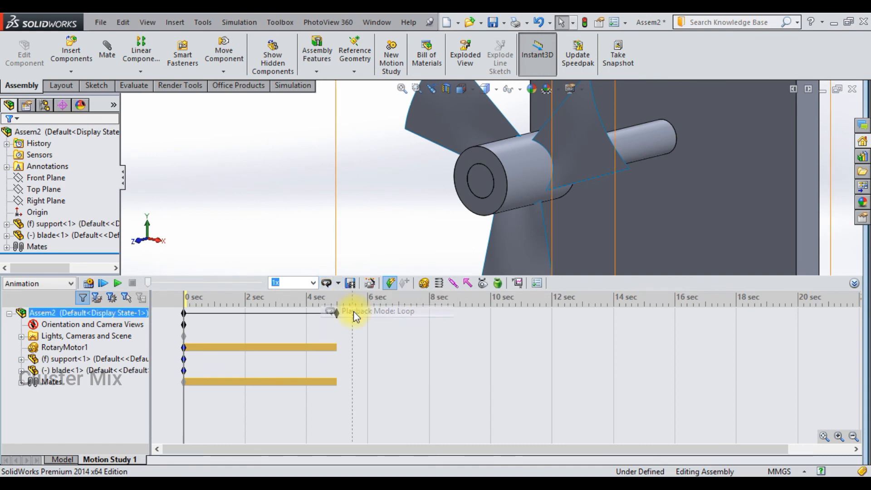
pyautogui.click(91, 284)
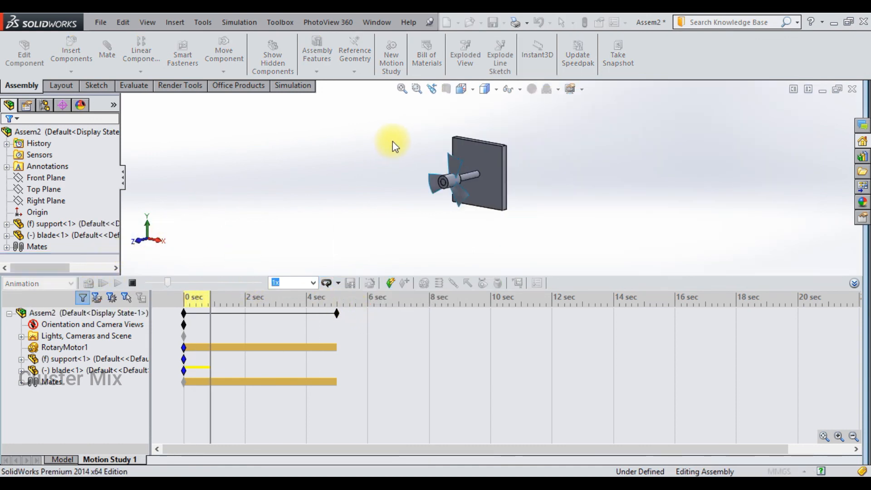
# - Examine the rotating blade on its support from near and far while the animation plays
pyautogui.scroll(-4, 467, 172)
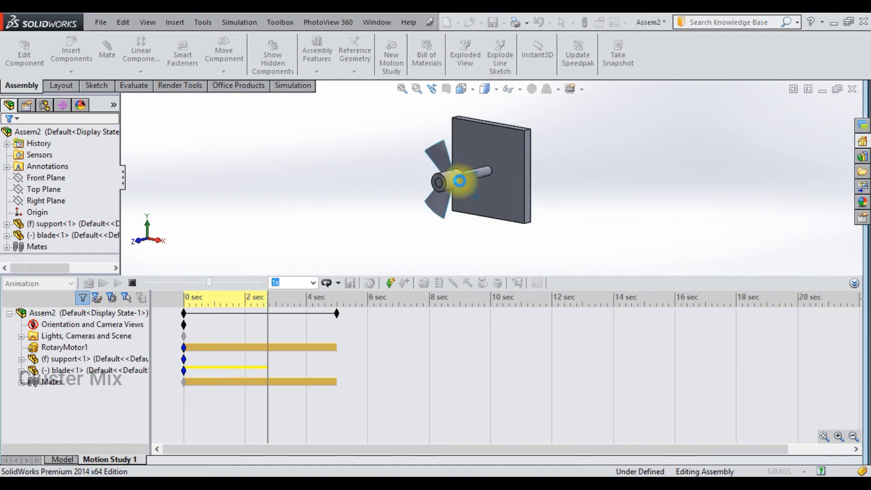
pyautogui.scroll(5, 472, 208)
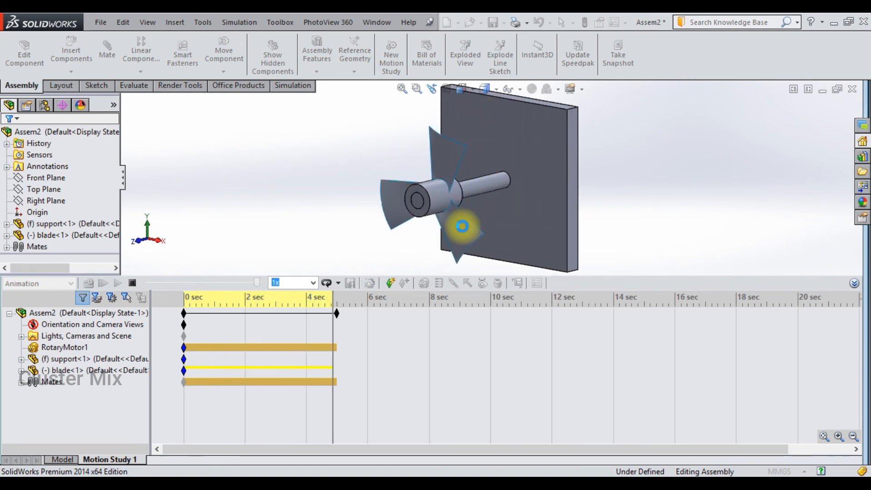
pyautogui.scroll(-3, 465, 227)
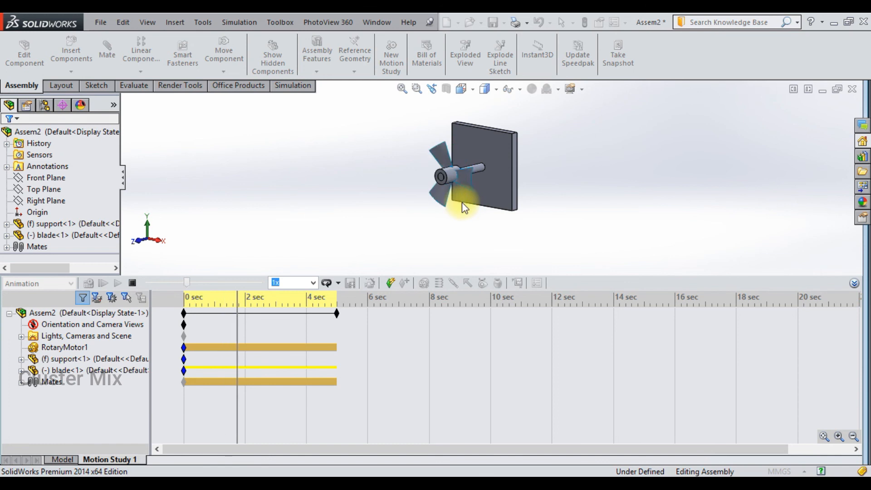
pyautogui.scroll(-3, 463, 206)
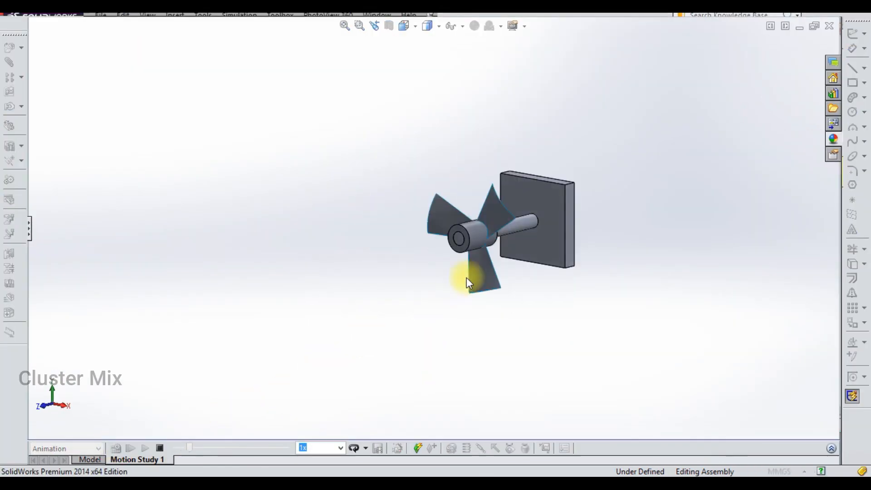
pyautogui.scroll(-3, 559, 190)
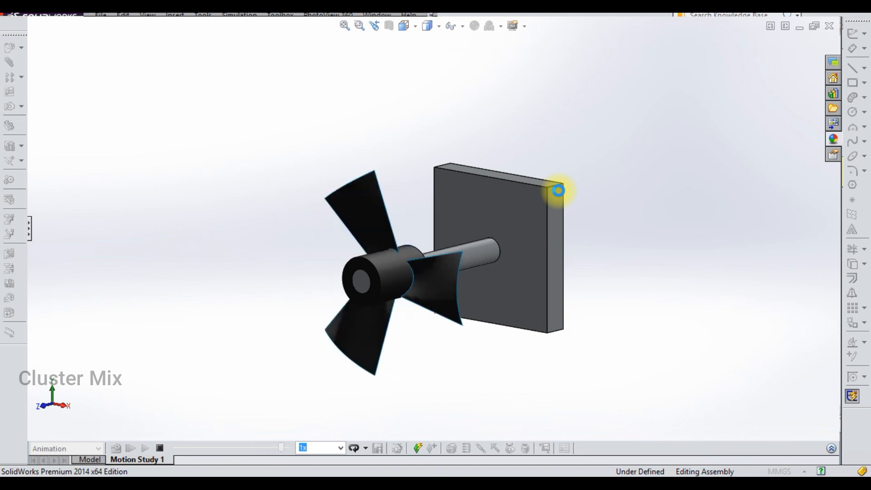
pyautogui.scroll(3, 558, 191)
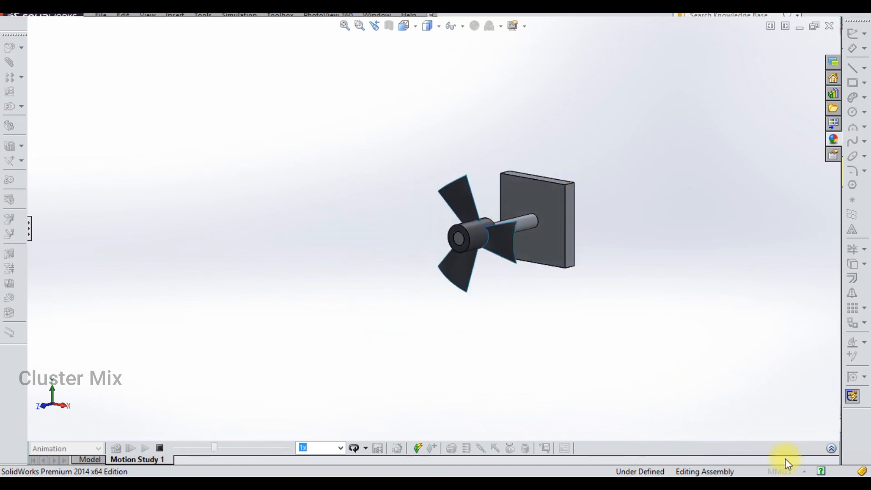